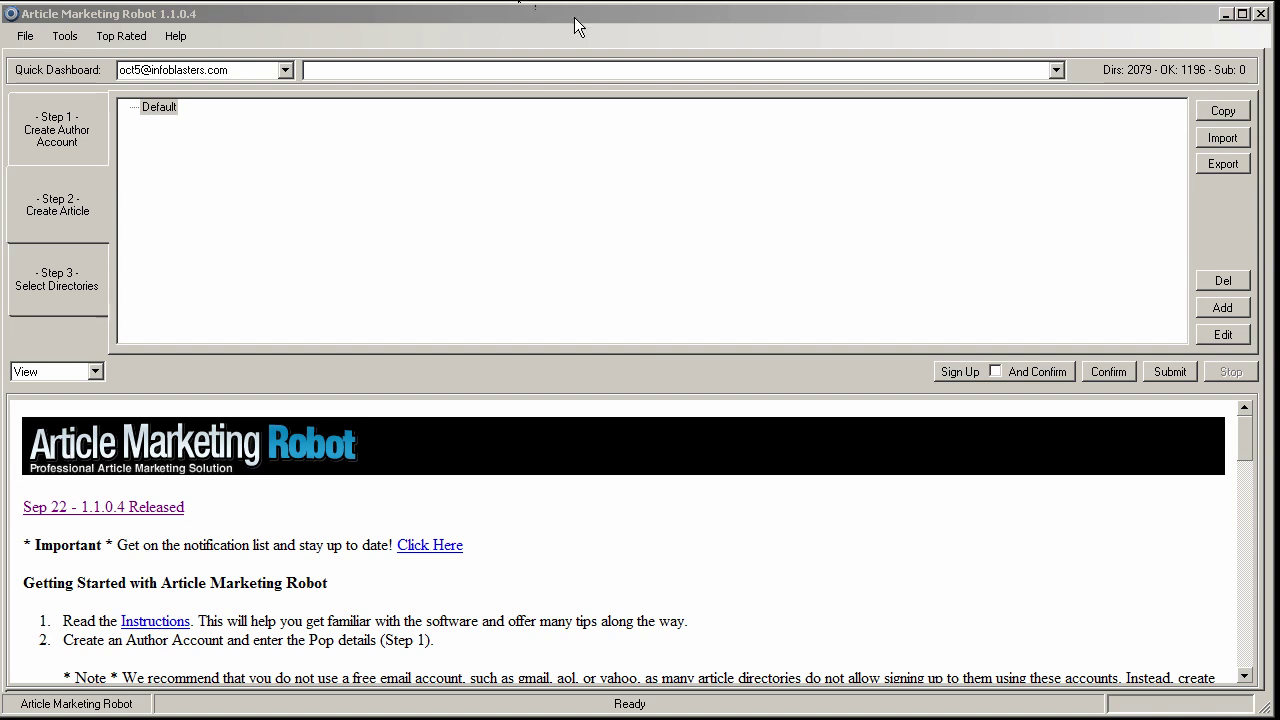
Create a new blank article using the Add button beside the category list
click(1208, 307)
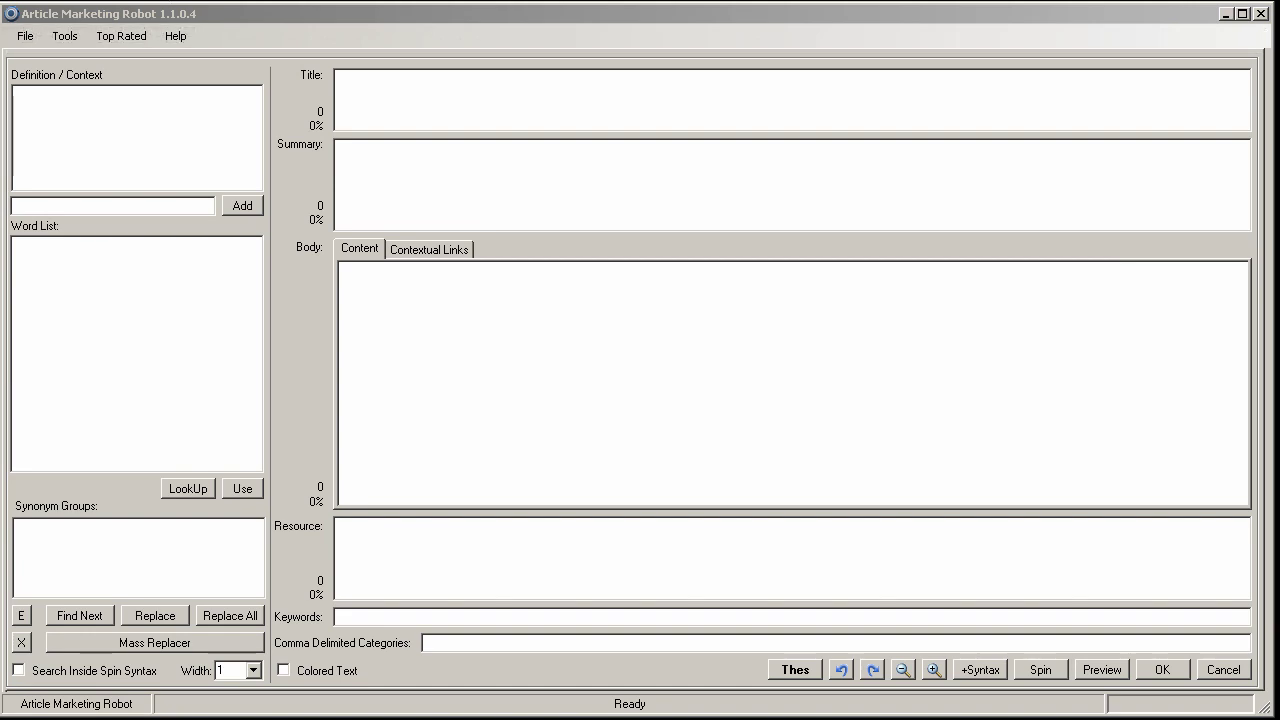
Paste 'Three Crucial Items to Consider When Purchasing An Article Submitter' into the Title field
click(559, 114)
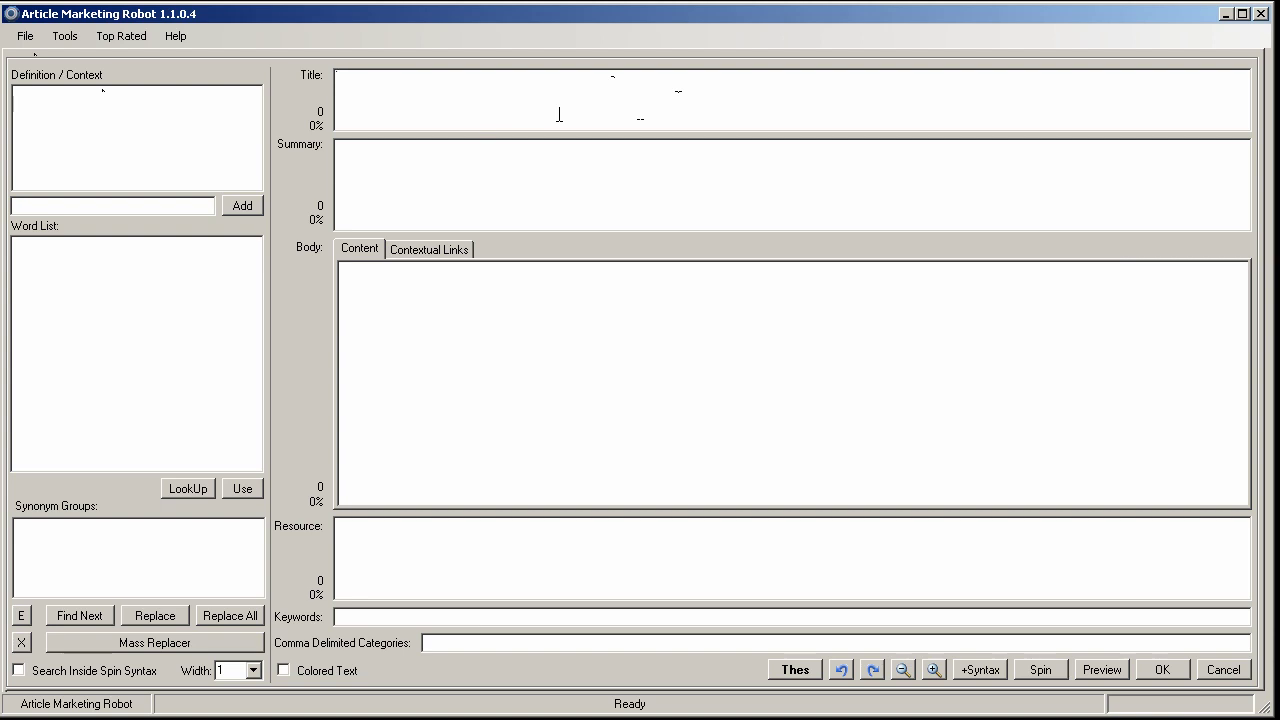
text(Three Crucial Items to Consider When Purchasing An Article Submitter)
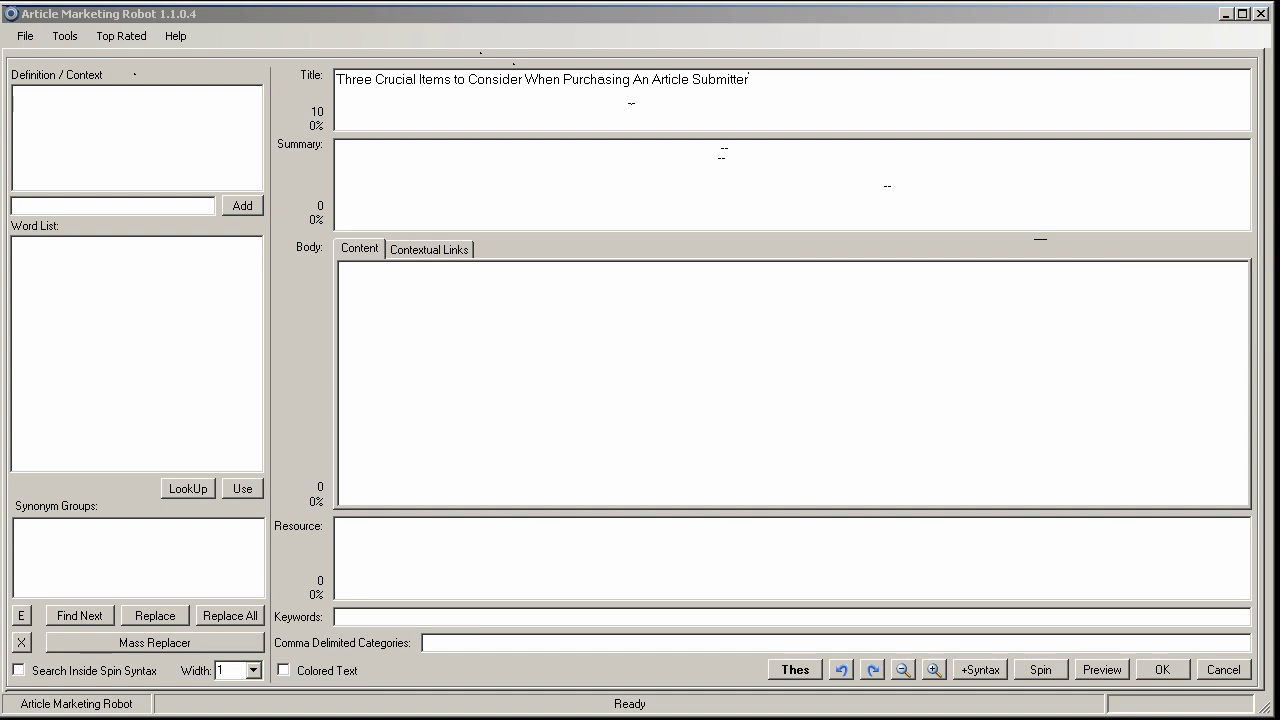
Paste the one-sentence summary about asking three questions before buying an article submitter
click(598, 185)
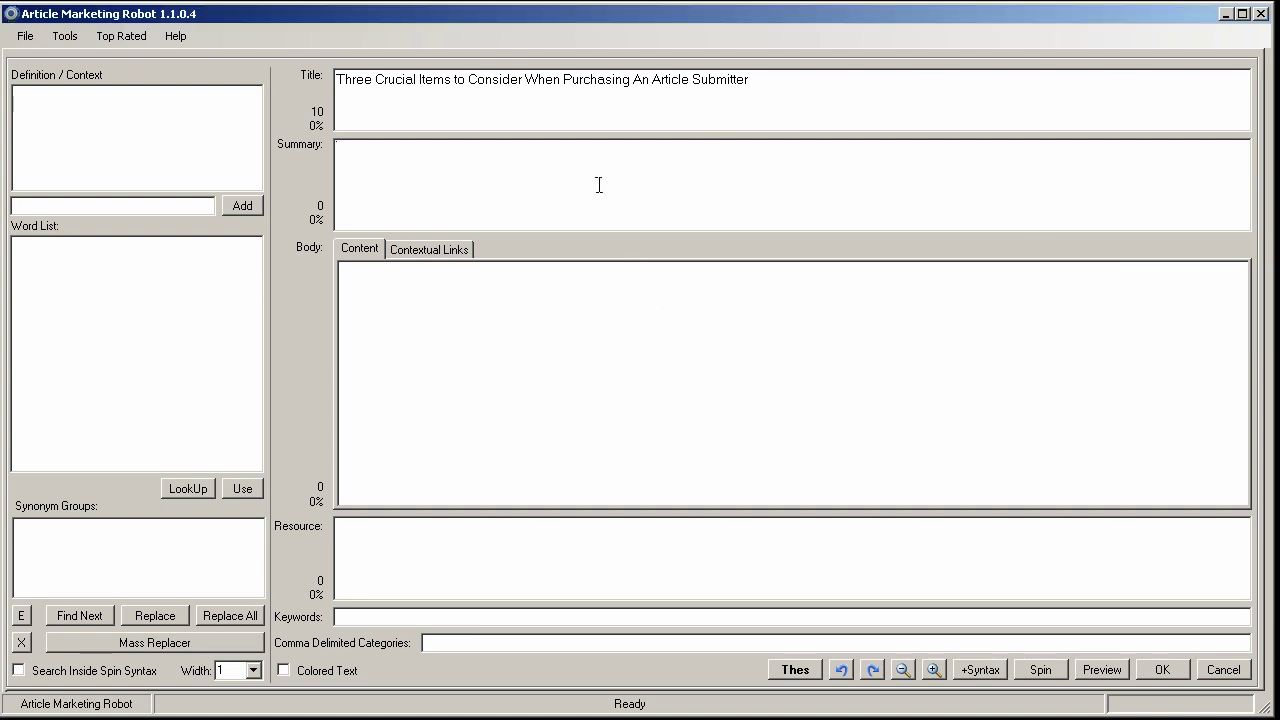
text(Looking for an article submitter? Think about what you are about to buy and ask yourself these three questions before you pull out your credit card.)
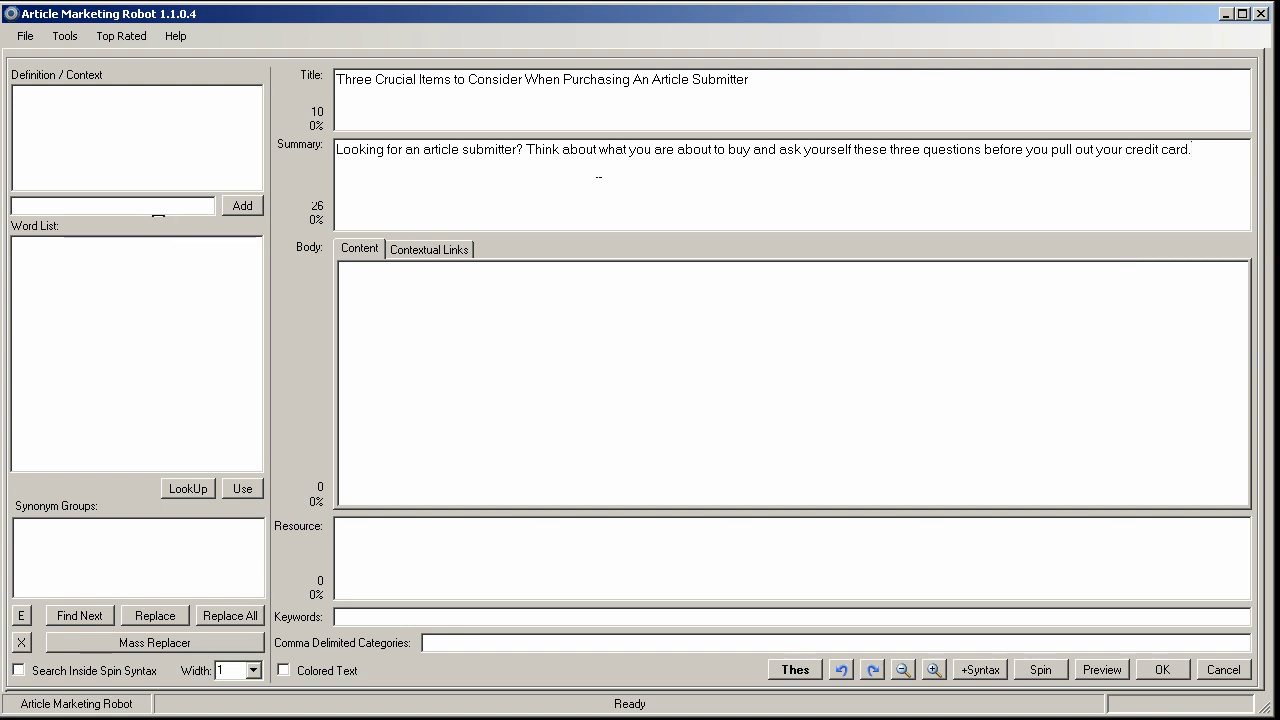
key(alt+Tab)
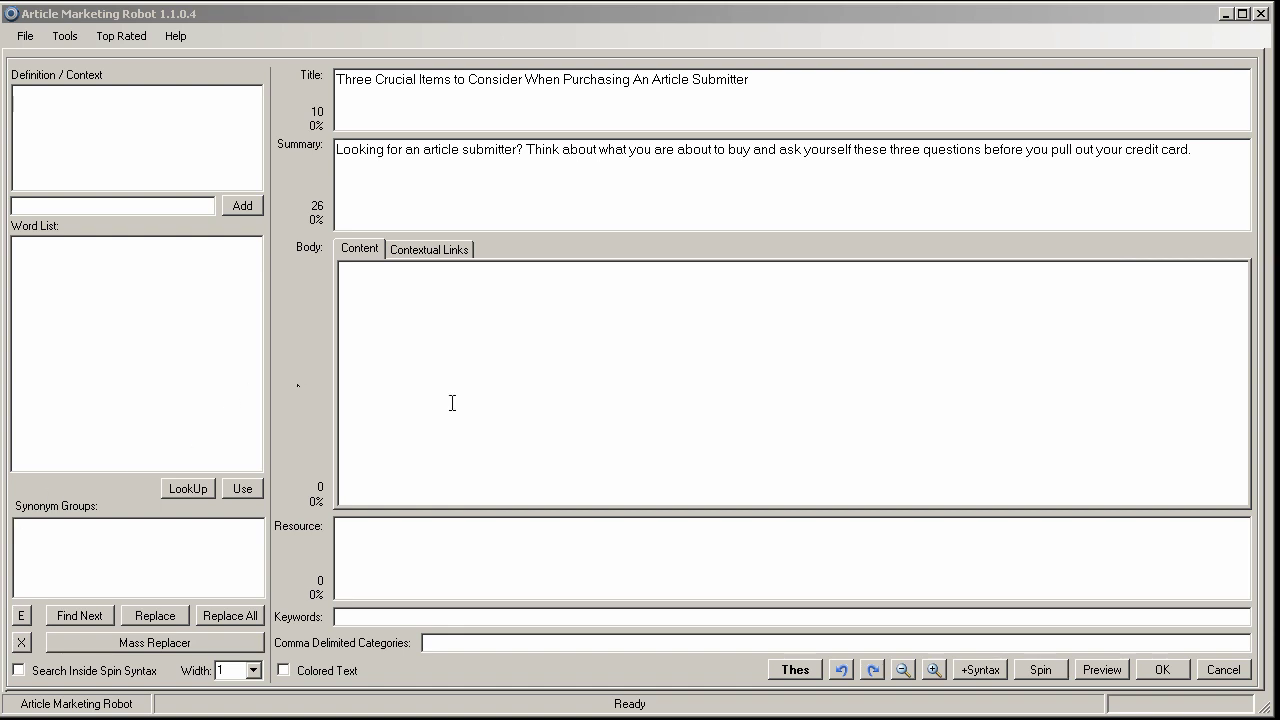
Paste the full article into Body Content and delete its repeated title line, leaving 515 words
click(611, 417)
key(ctrl+v)
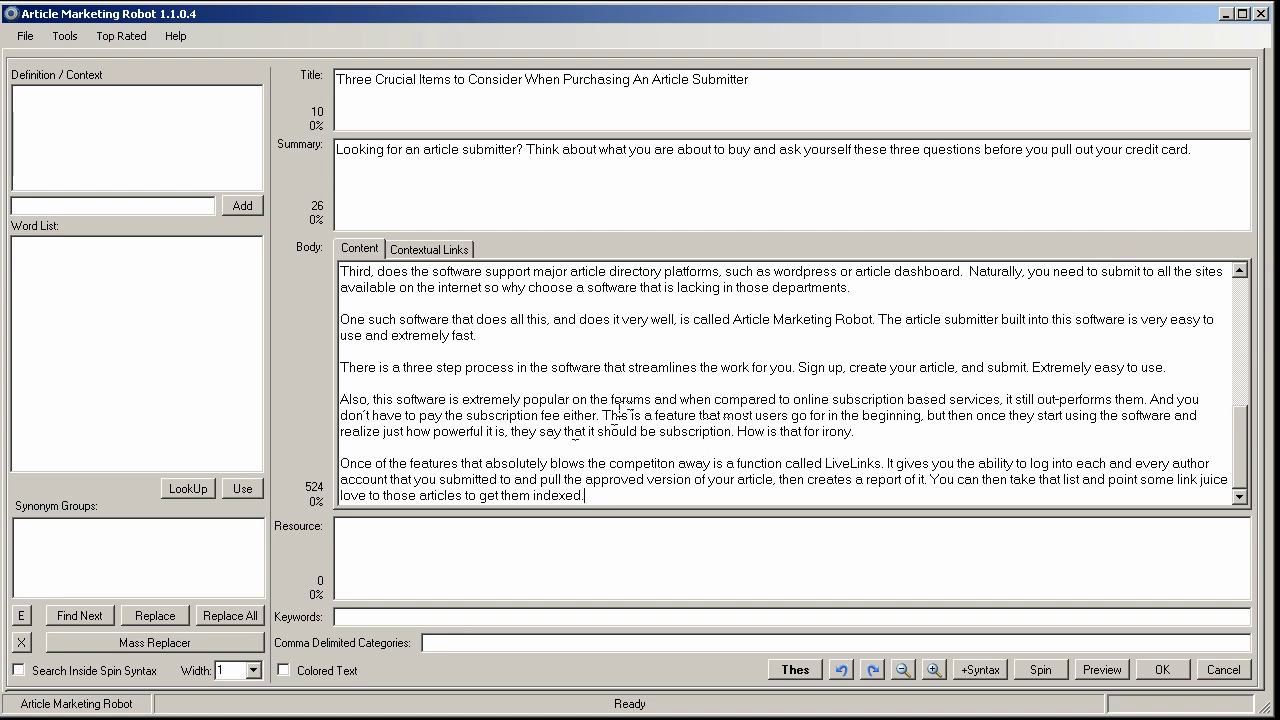
drag(1245, 450, 1250, 323)
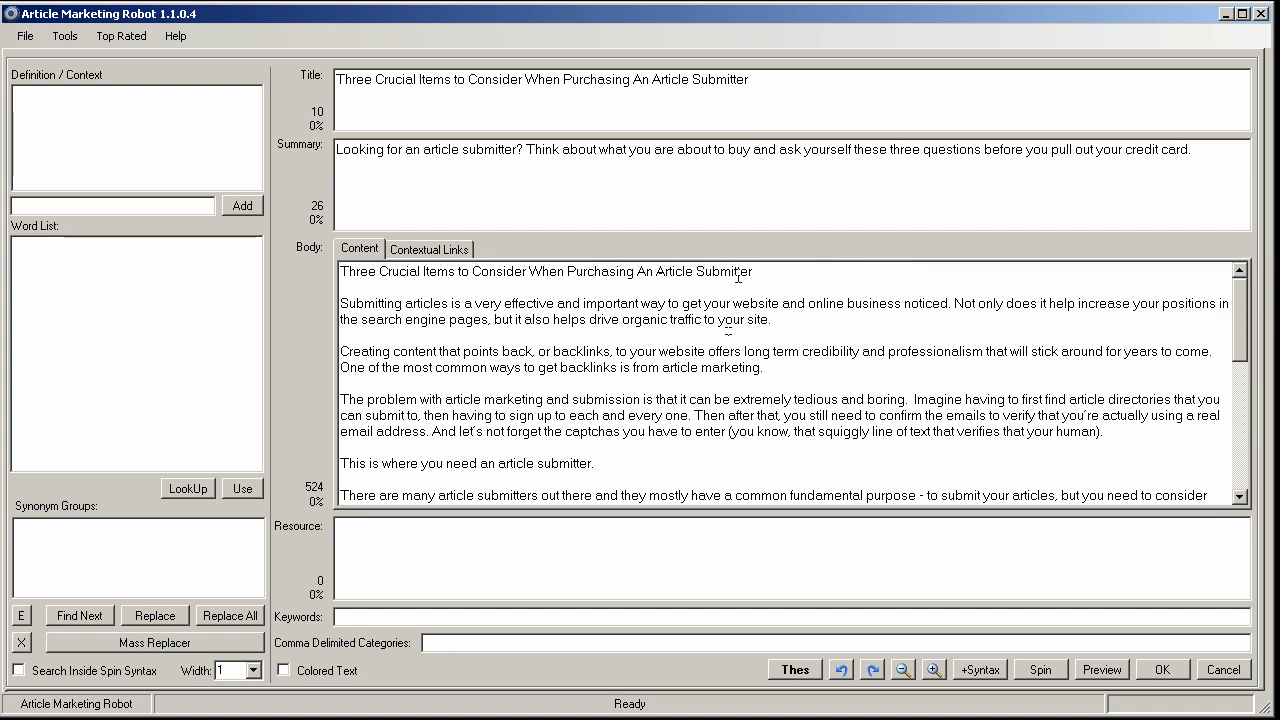
drag(795, 273, 311, 277)
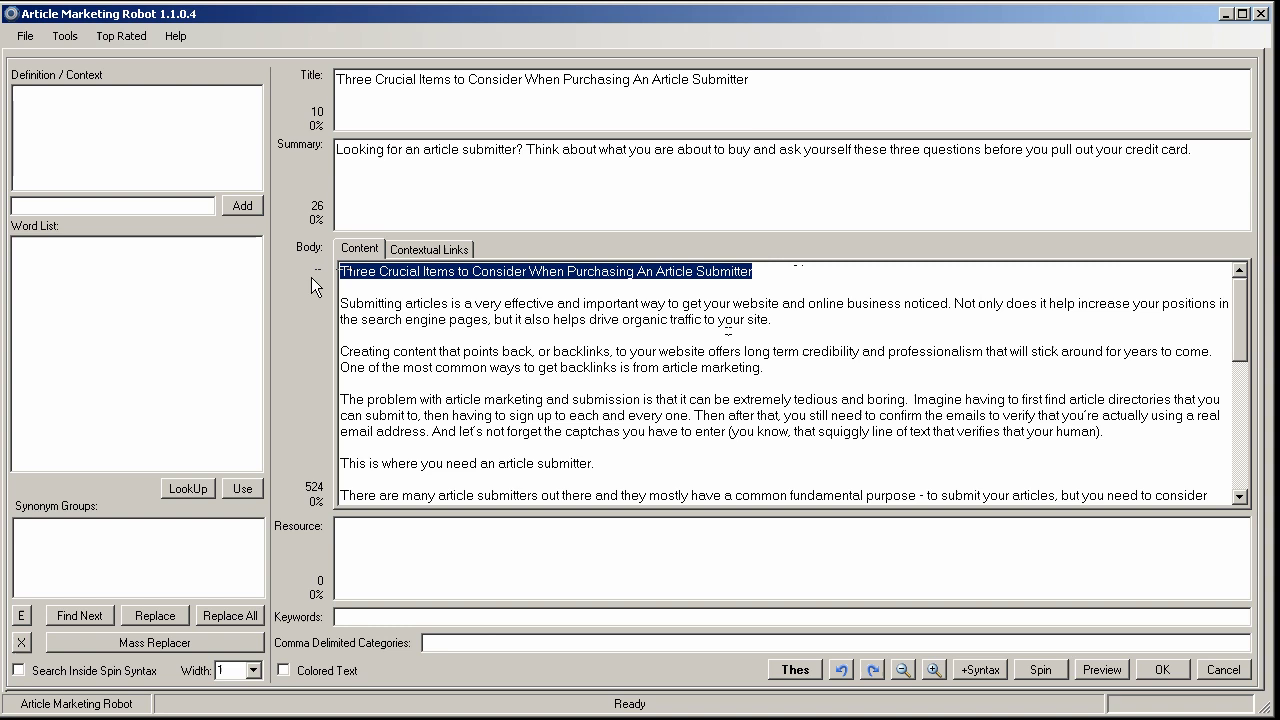
key(Delete)
key(Delete)
key(Delete)
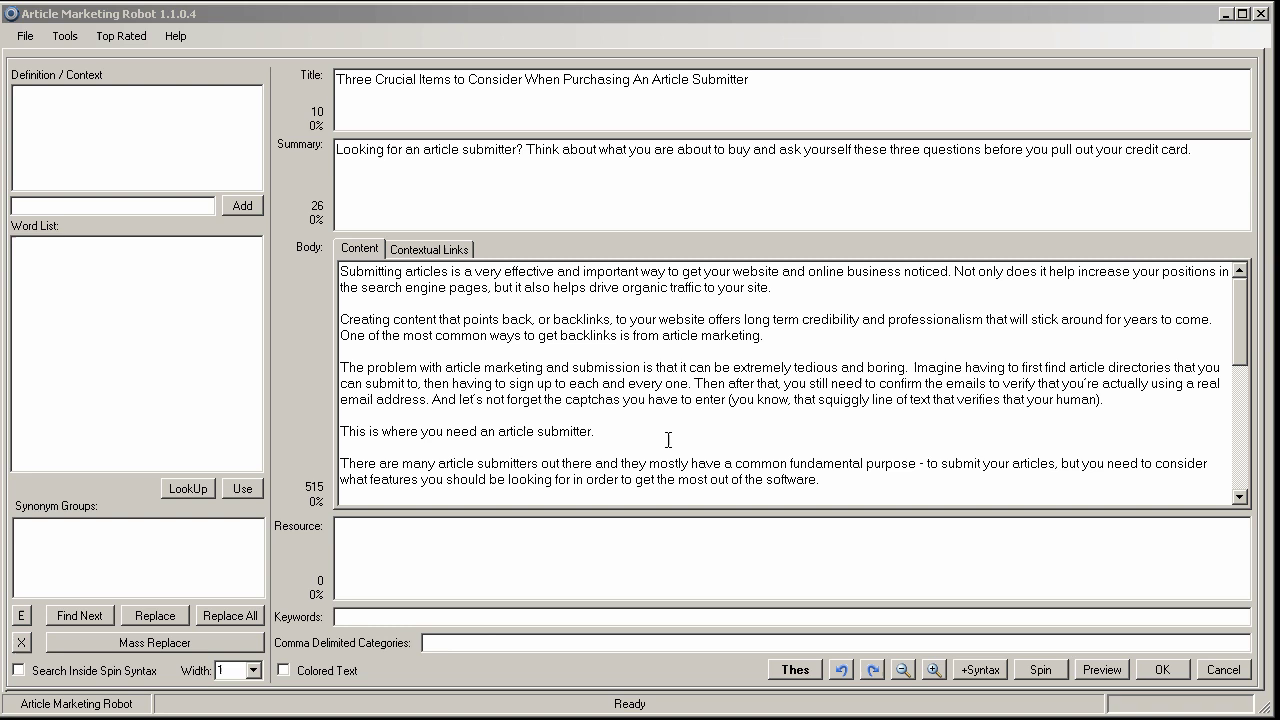
Paste the 24-word resource sentence recommending Article Marketing Robot, ending 'Click here to get it'
click(561, 556)
click(560, 542)
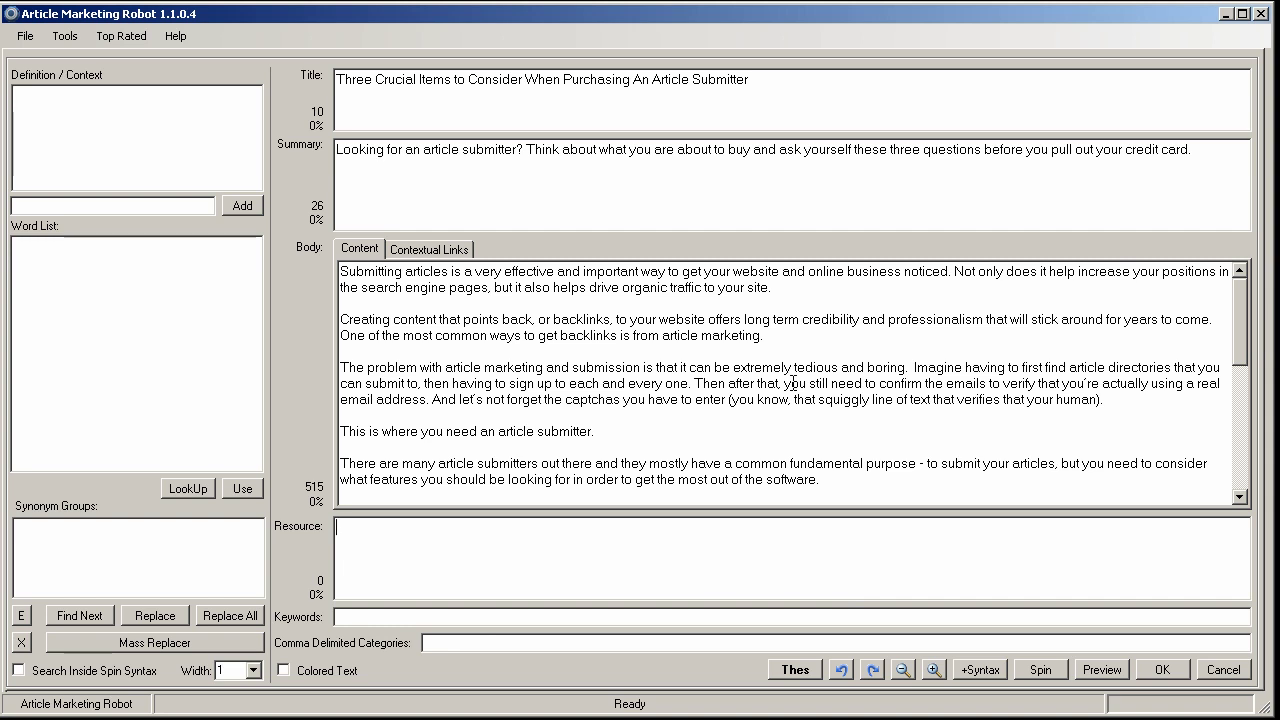
text(If you are serious about article marketing, then you need a top-of-the-line article submitter. You need Article Marketing Robot. Click here to get it)
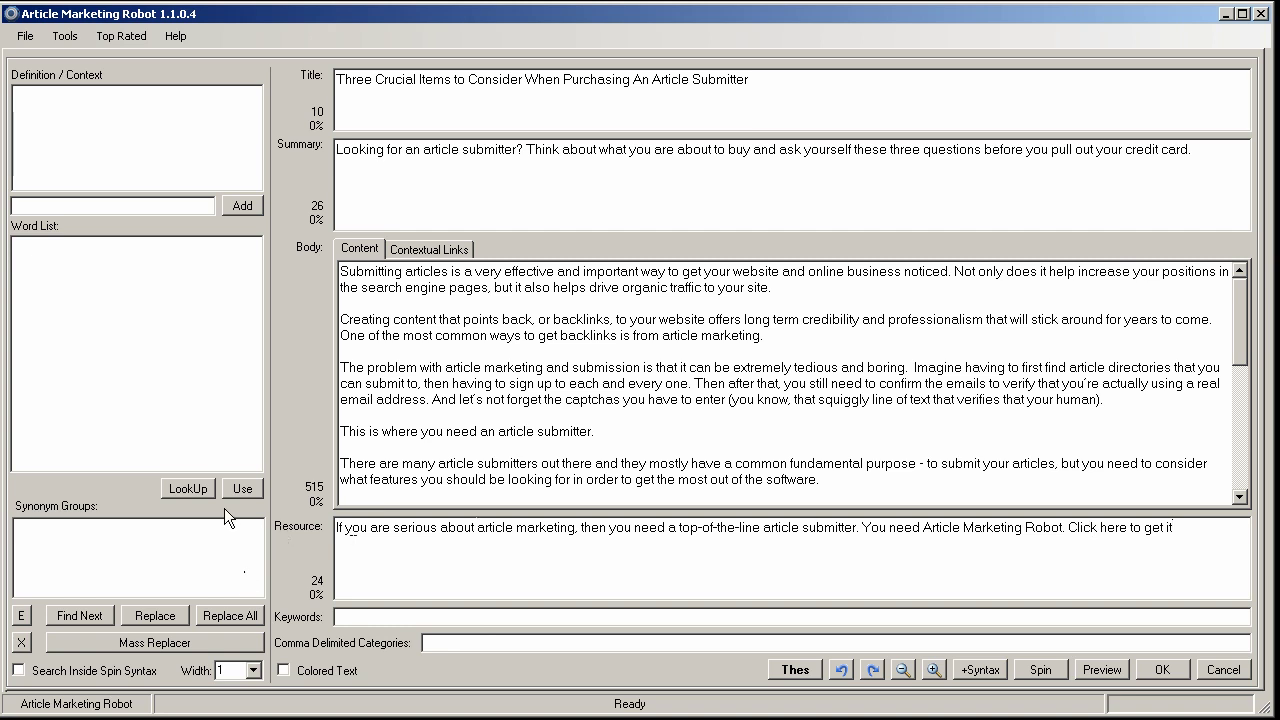
Select the phrase 'article submitter' in the resource sentence to use as anchor text
double_click(757, 532)
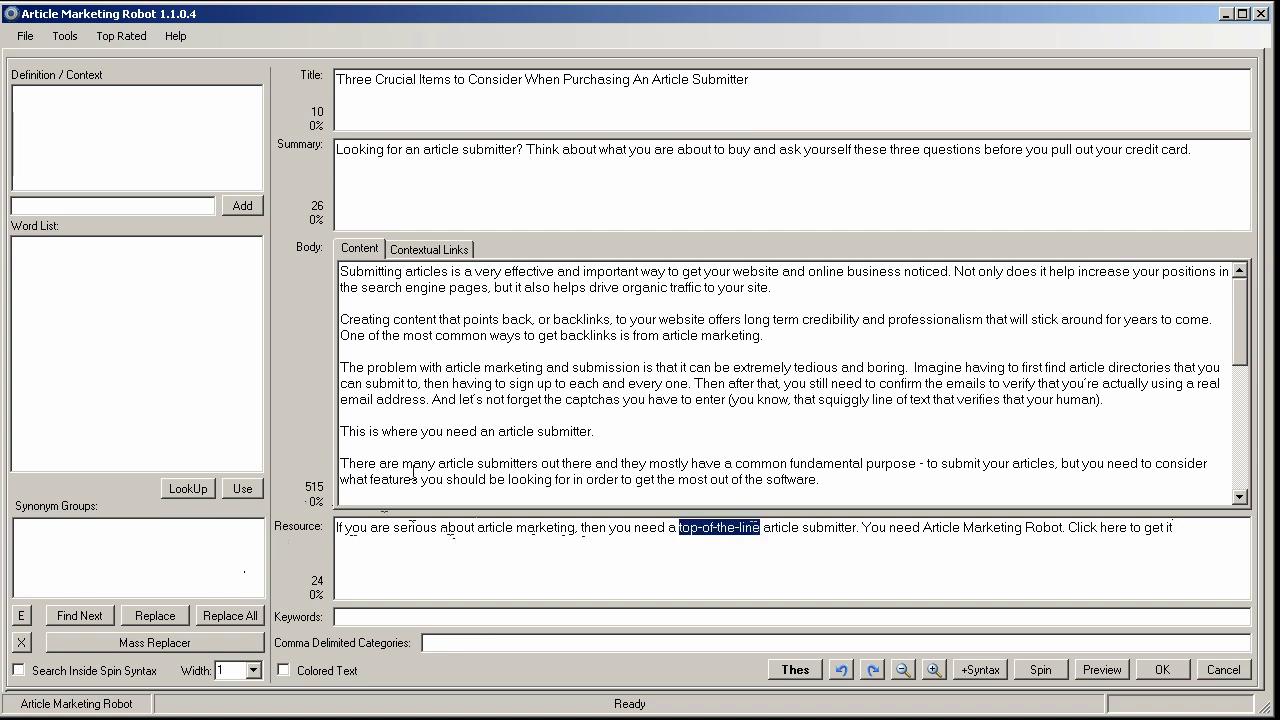
click(762, 530)
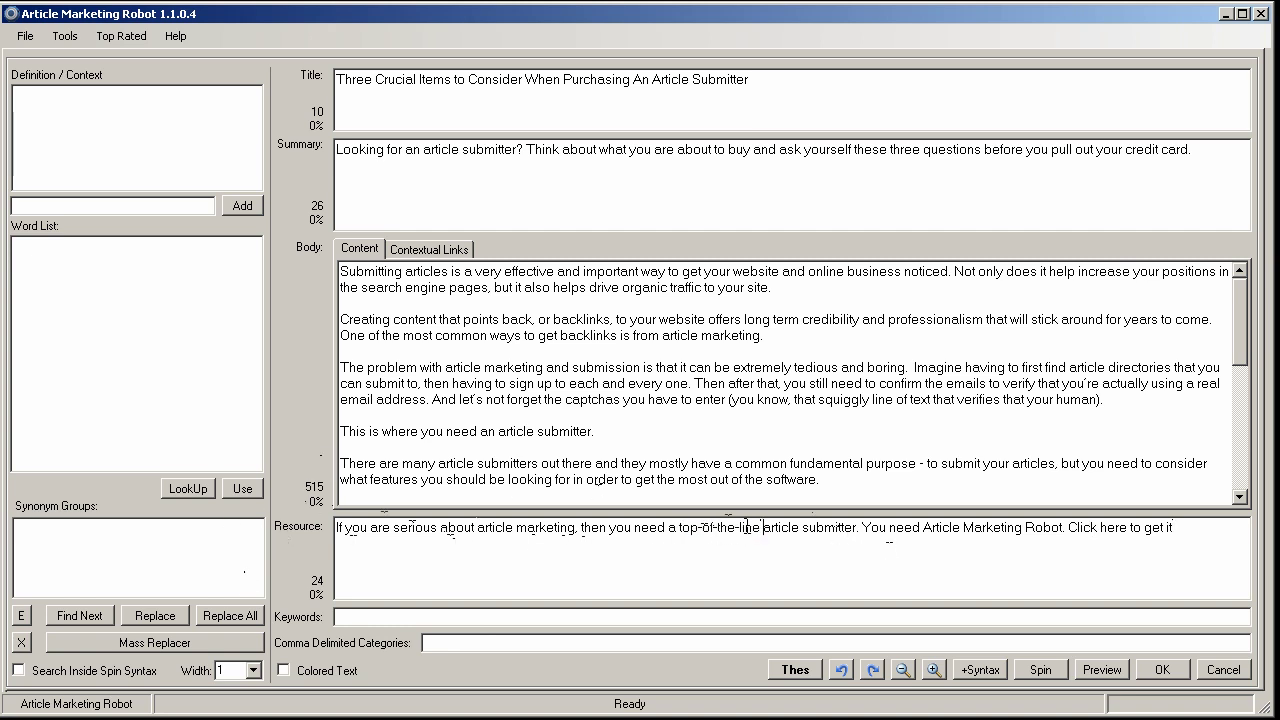
drag(763, 528, 856, 528)
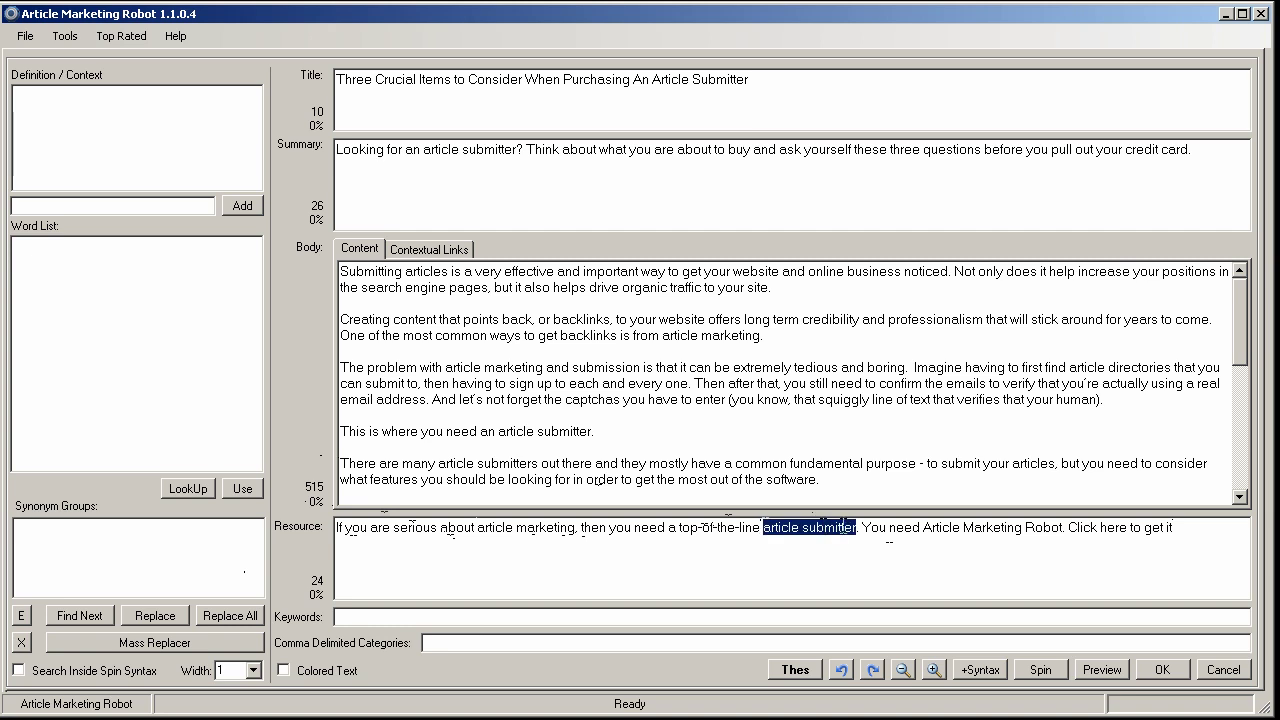
double_click(757, 532)
key(Right)
key(shift+Right)
key(shift+Right)
key(shift+Right)
key(shift+Right)
key(shift+Right)
key(shift+Right)
key(shift+Right)
key(shift+Right)
key(shift+Right)
key(shift+Right)
key(shift+Right)
key(shift+Right)
key(shift+Right)
key(shift+Right)
key(shift+Right)
key(shift+Right)
key(shift+Right)
key(ctrl+c)
click(64, 36)
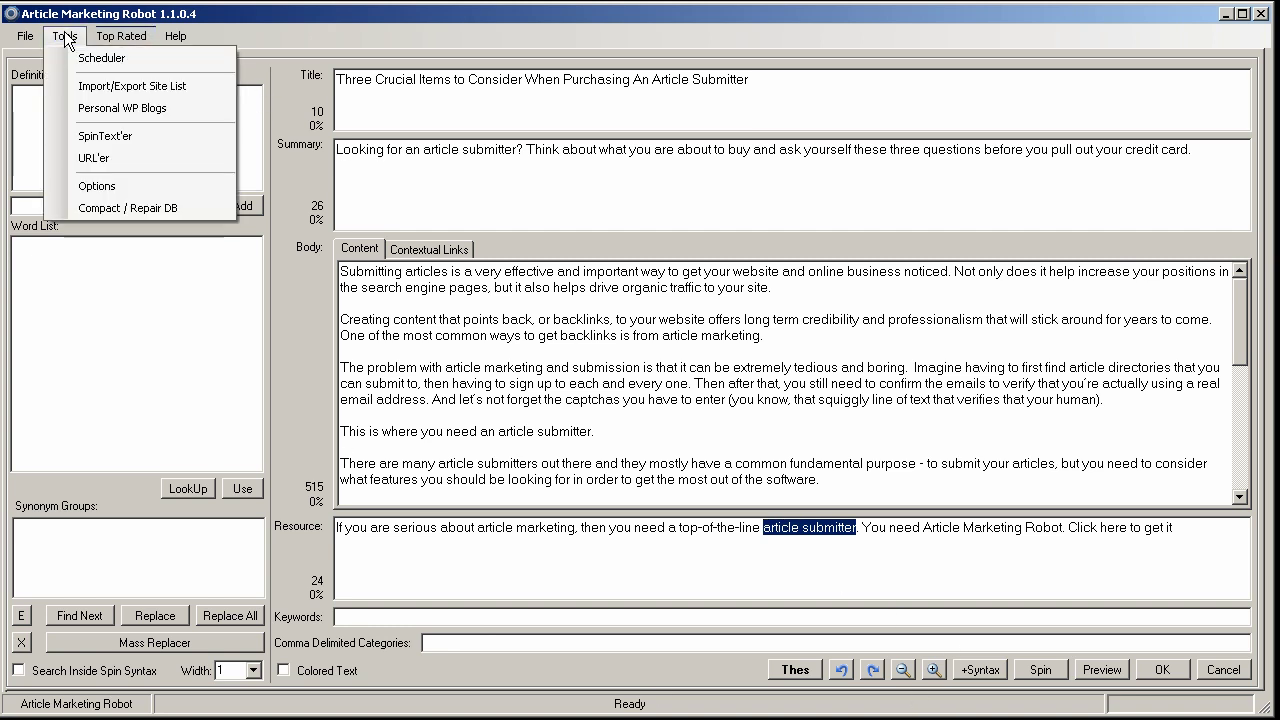
click(95, 157)
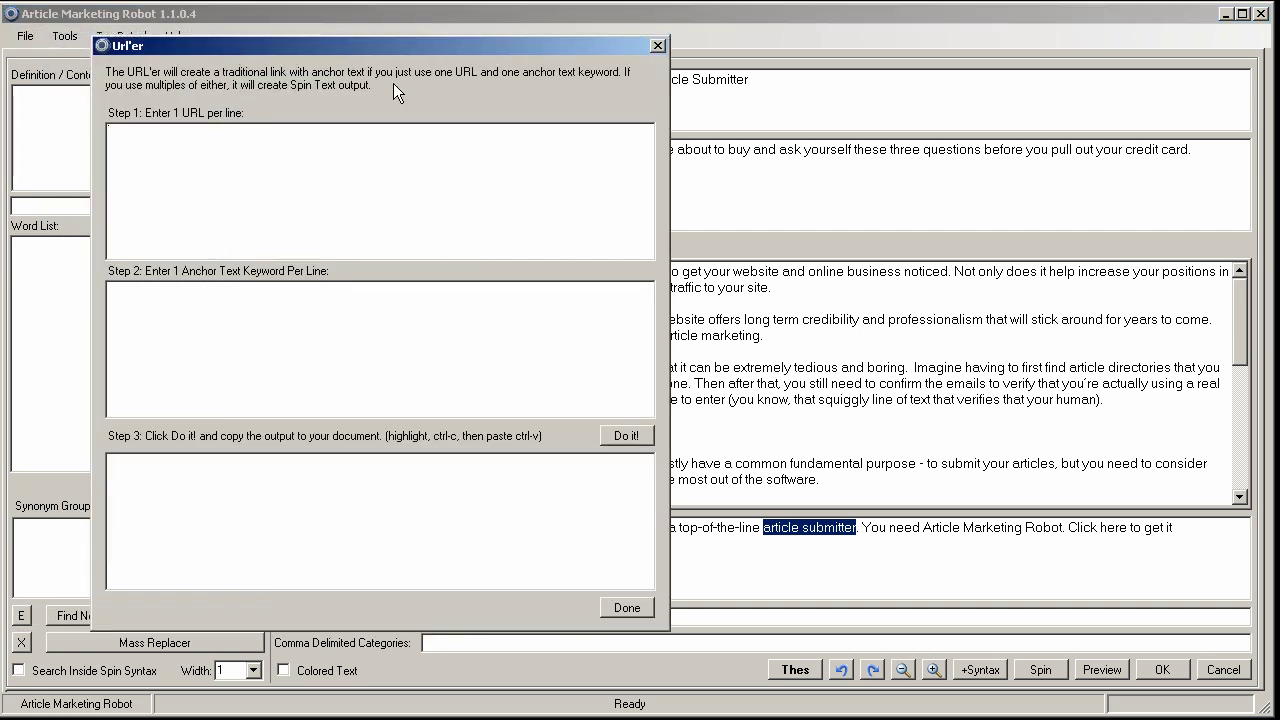
text(http://www.articlemarketingrobot.com)
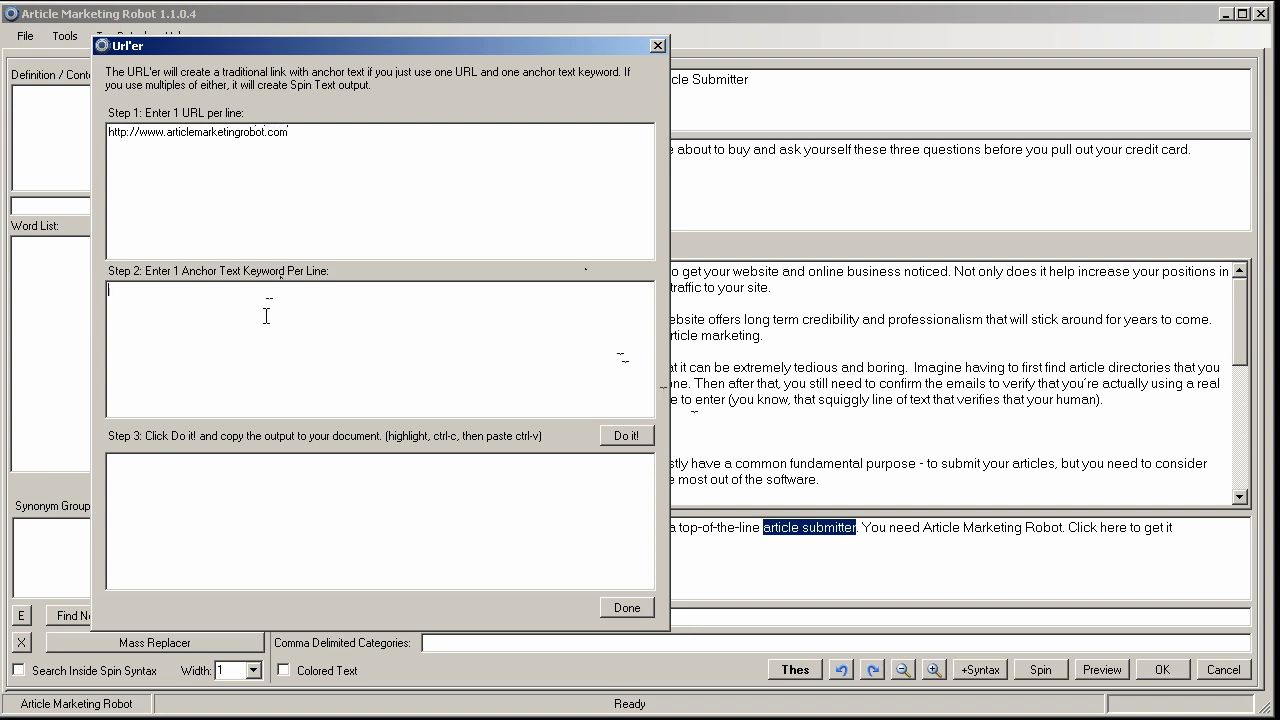
key(ctrl+v)
click(614, 436)
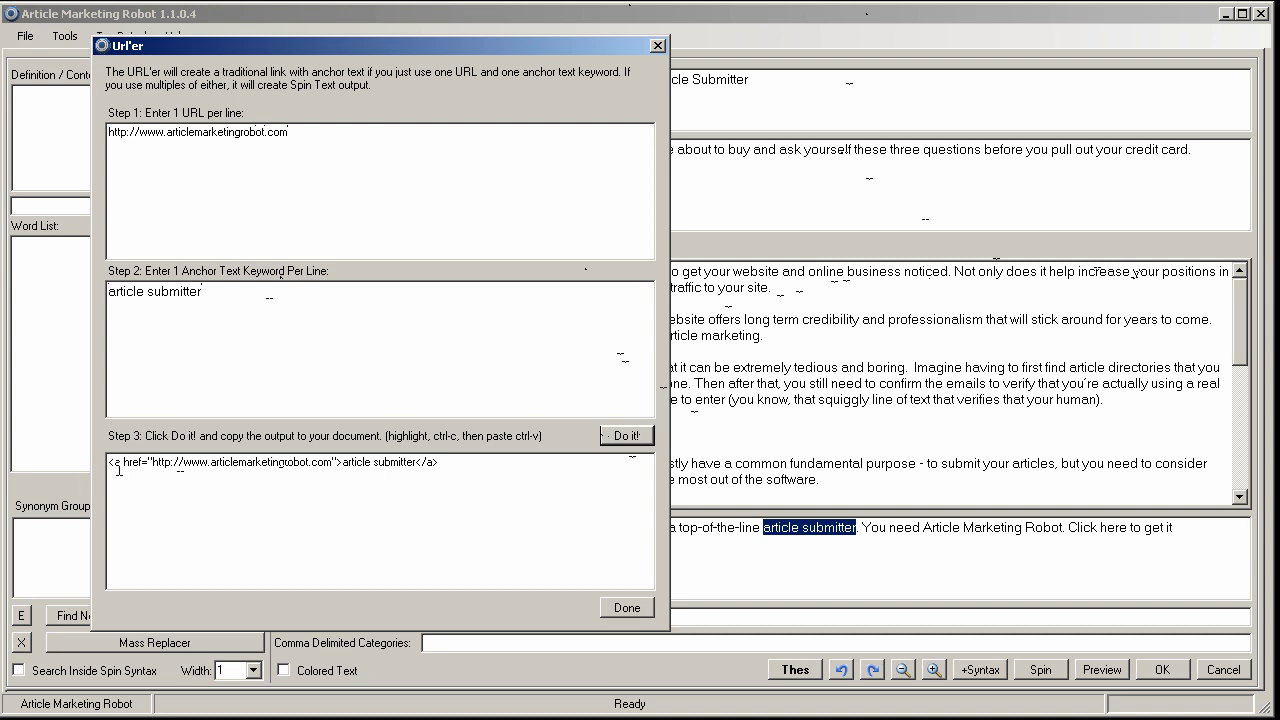
drag(442, 462, 83, 462)
key(ctrl+c)
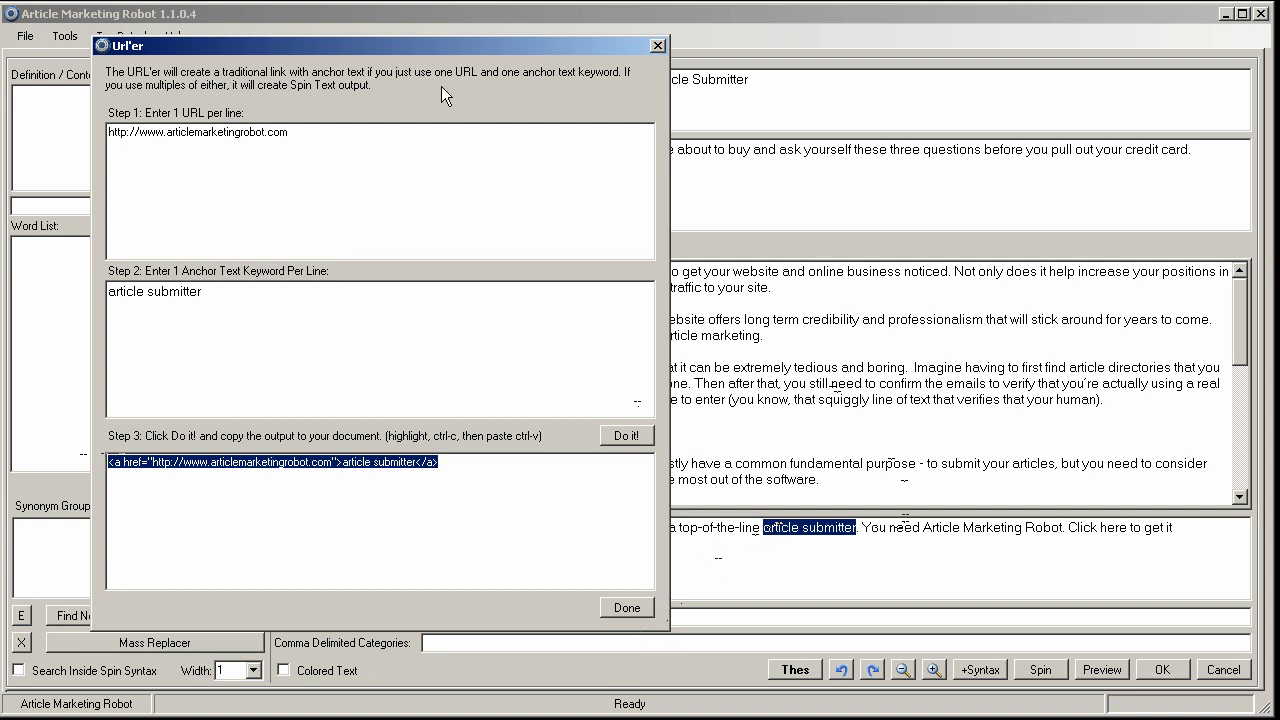
drag(762, 527, 797, 527)
Replace 'article submitter' in the resource box with the generated link code
key(shift+Right)
key(shift+Right)
key(shift+Right)
key(shift+Right)
key(shift+Right)
key(shift+Right)
key(shift+Right)
key(shift+Right)
key(shift+Right)
key(shift+Right)
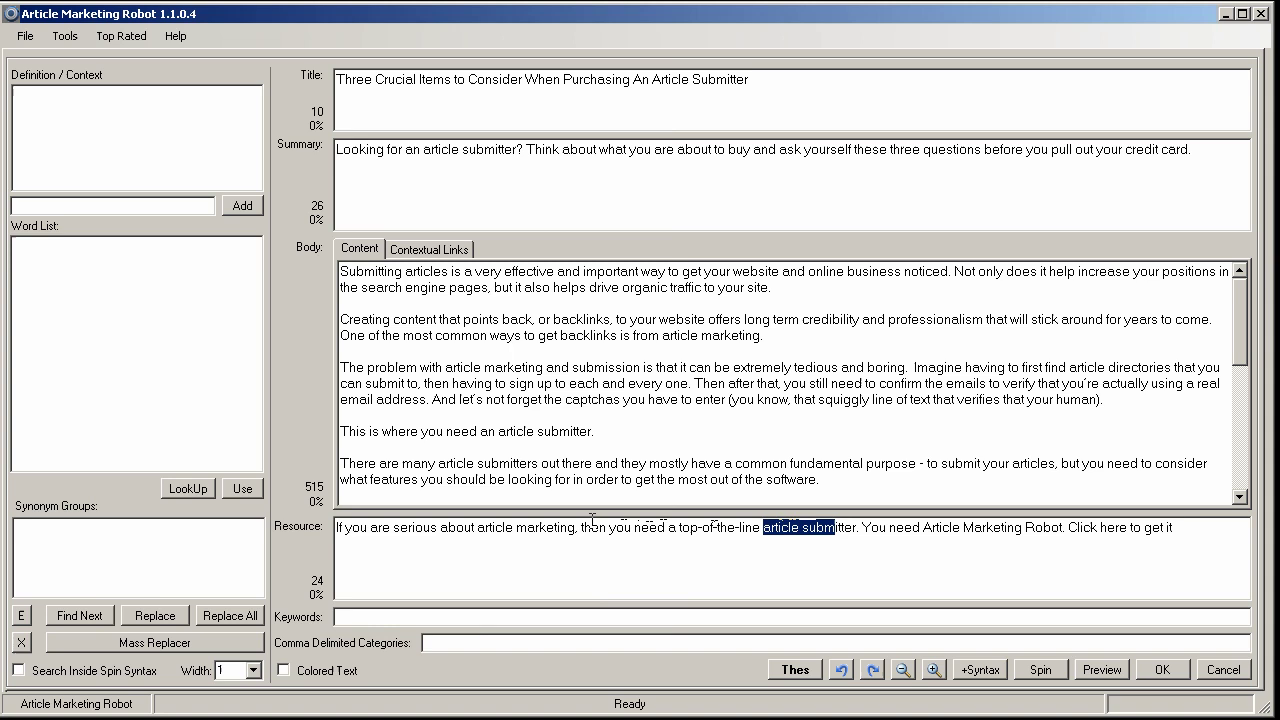
key(shift+Right)
key(ctrl+v)
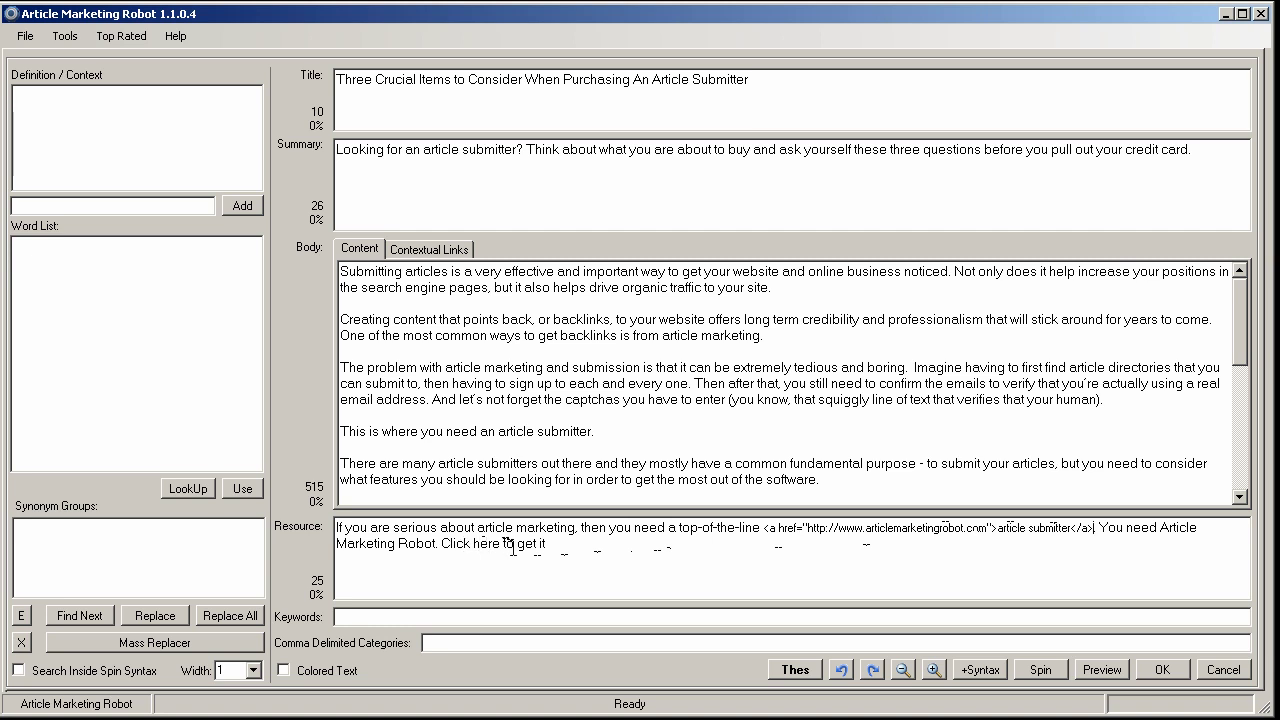
drag(500, 543, 442, 545)
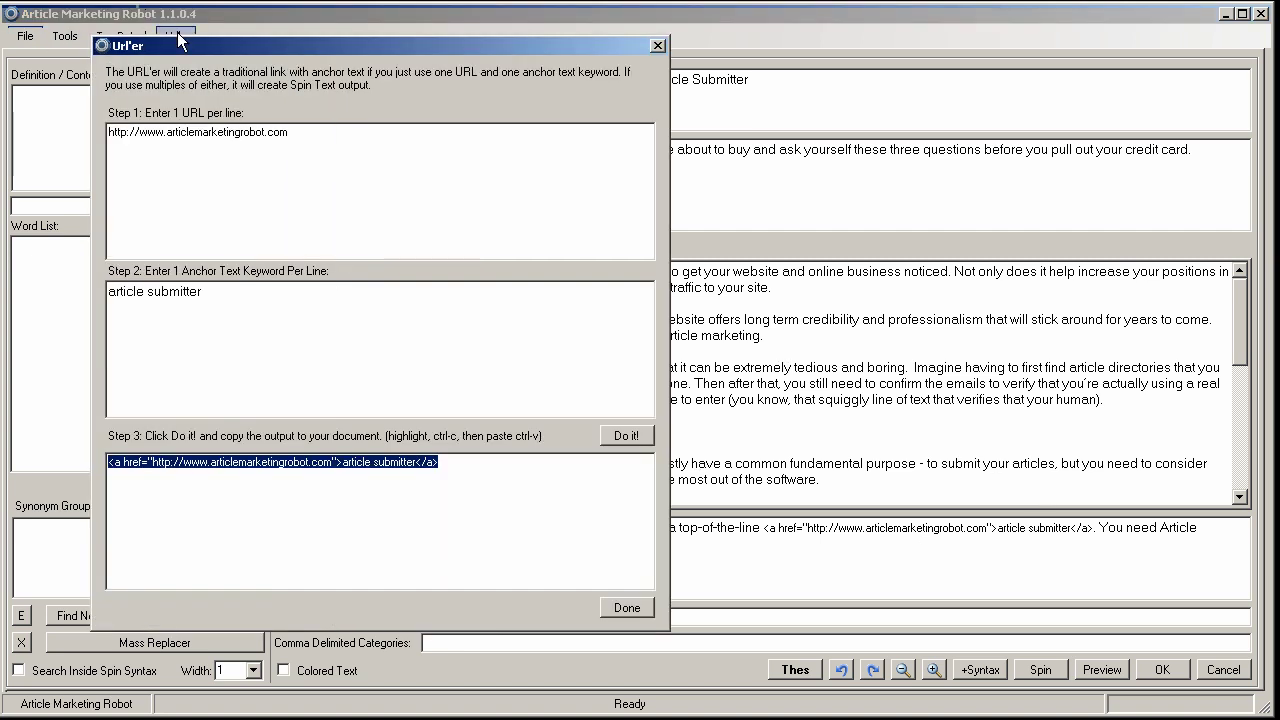
Generate new link code in the URL'er with anchor text 'Click here' and select it
drag(172, 42, 93, 9)
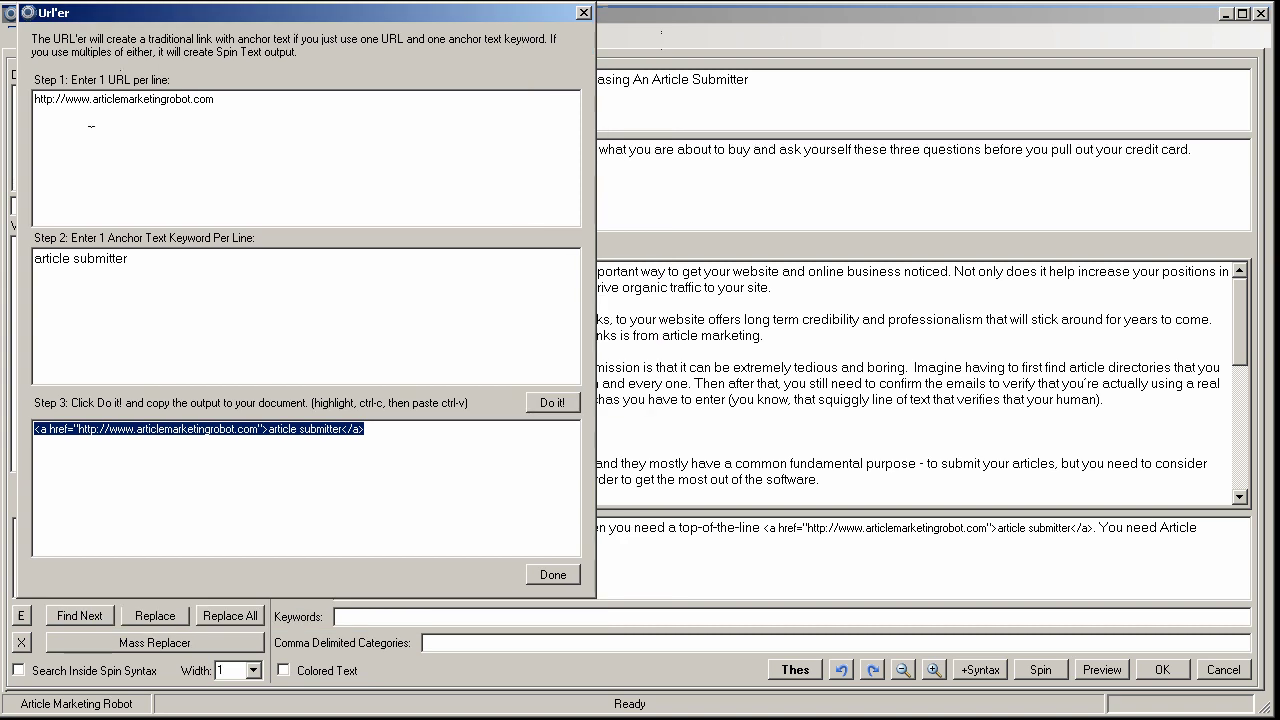
drag(133, 258, 30, 258)
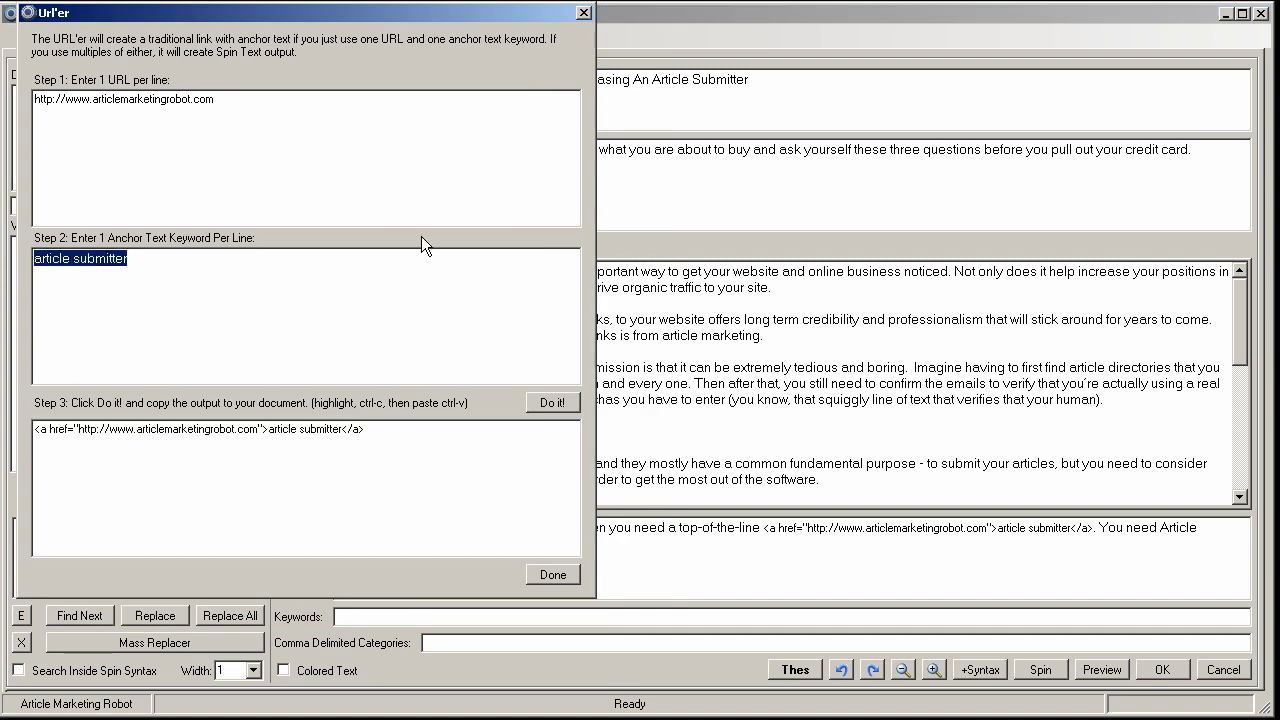
text(Click here)
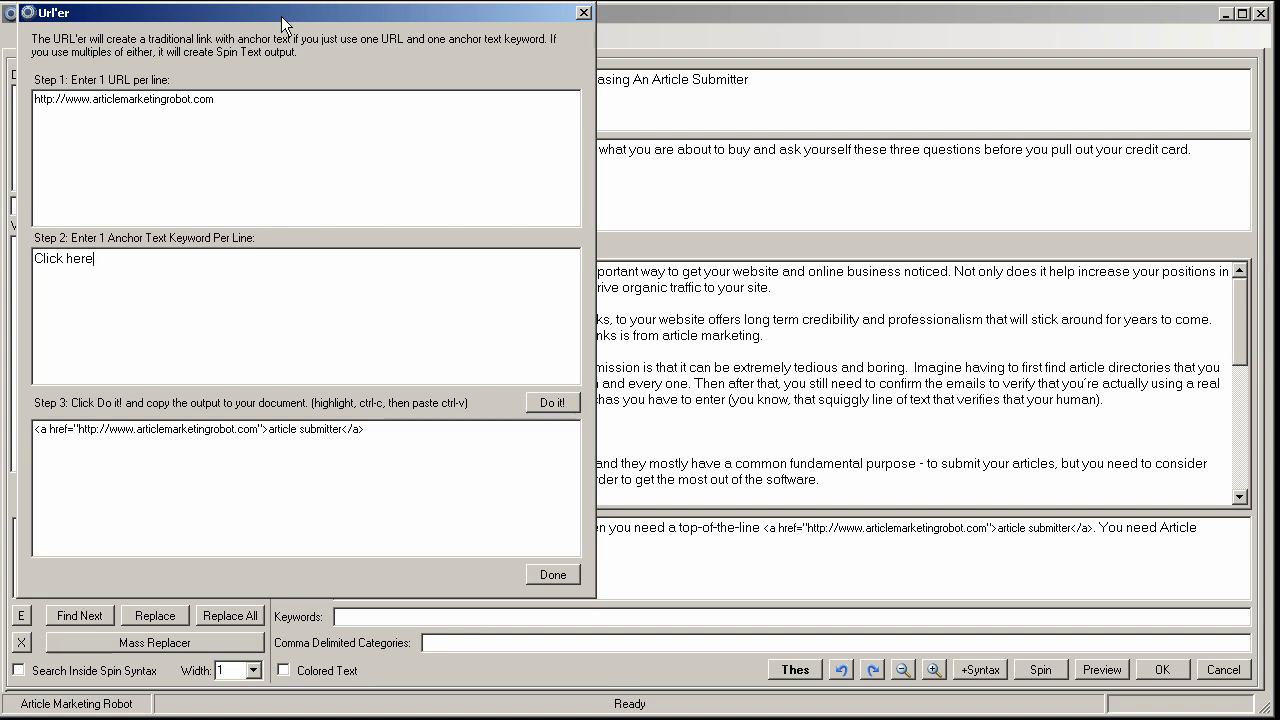
click(563, 405)
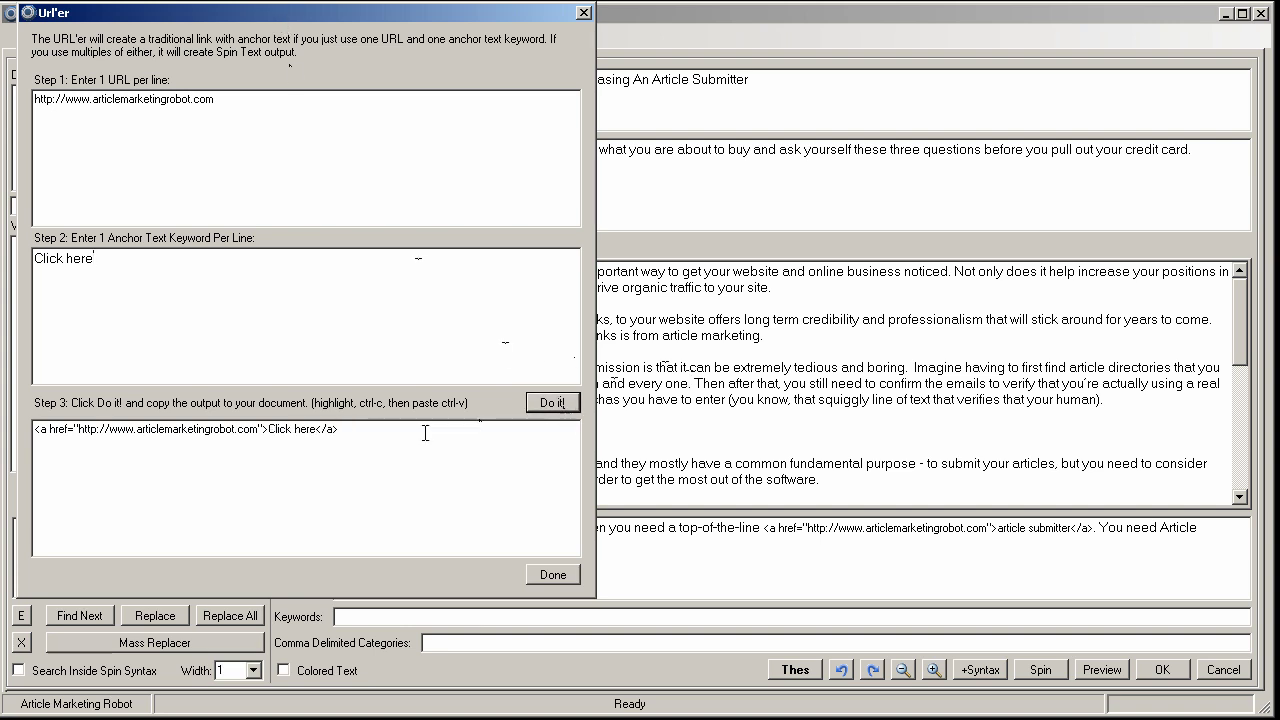
drag(339, 429, 34, 430)
key(ctrl+c)
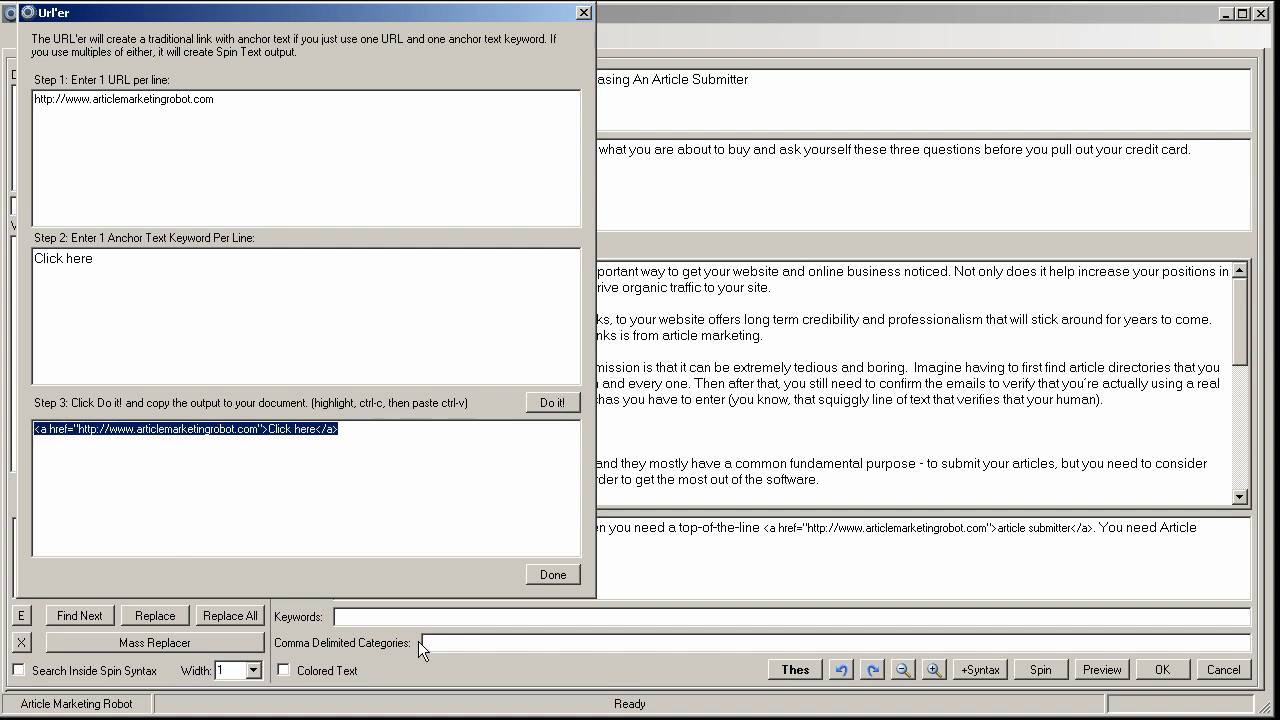
Replace 'Click here' in the resource box with the new link code
click(549, 576)
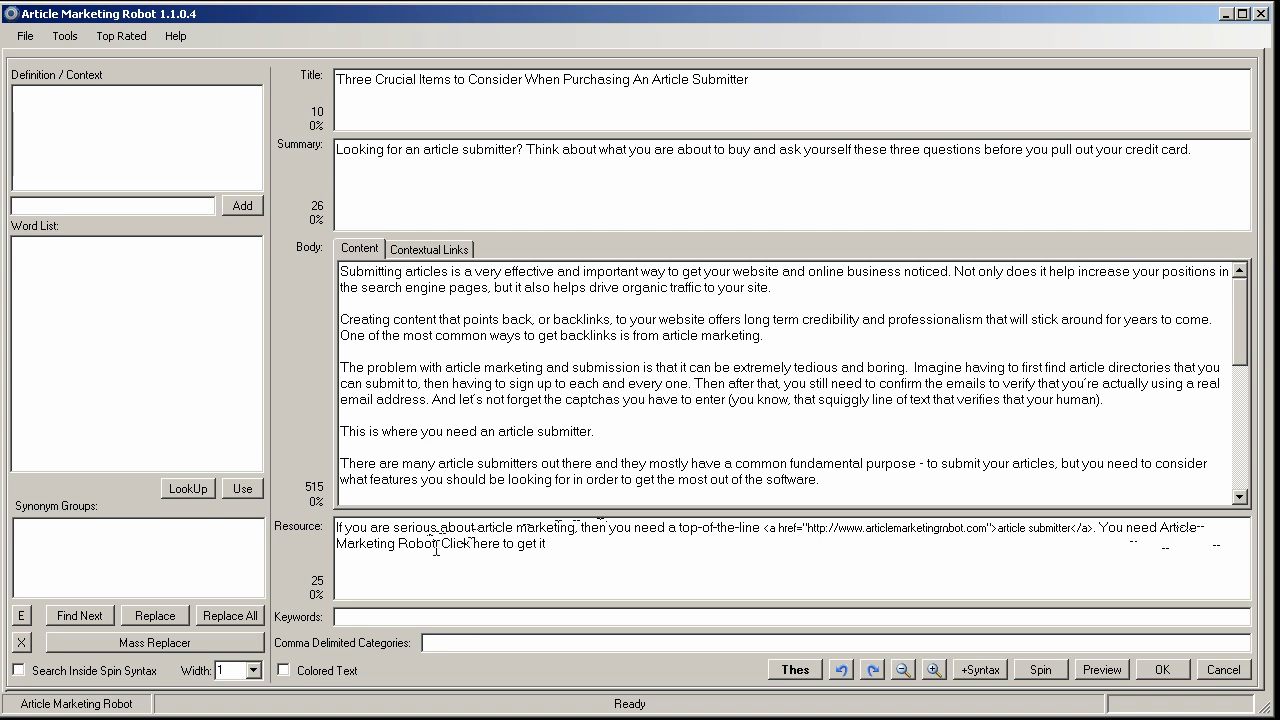
drag(440, 543, 499, 543)
key(Left)
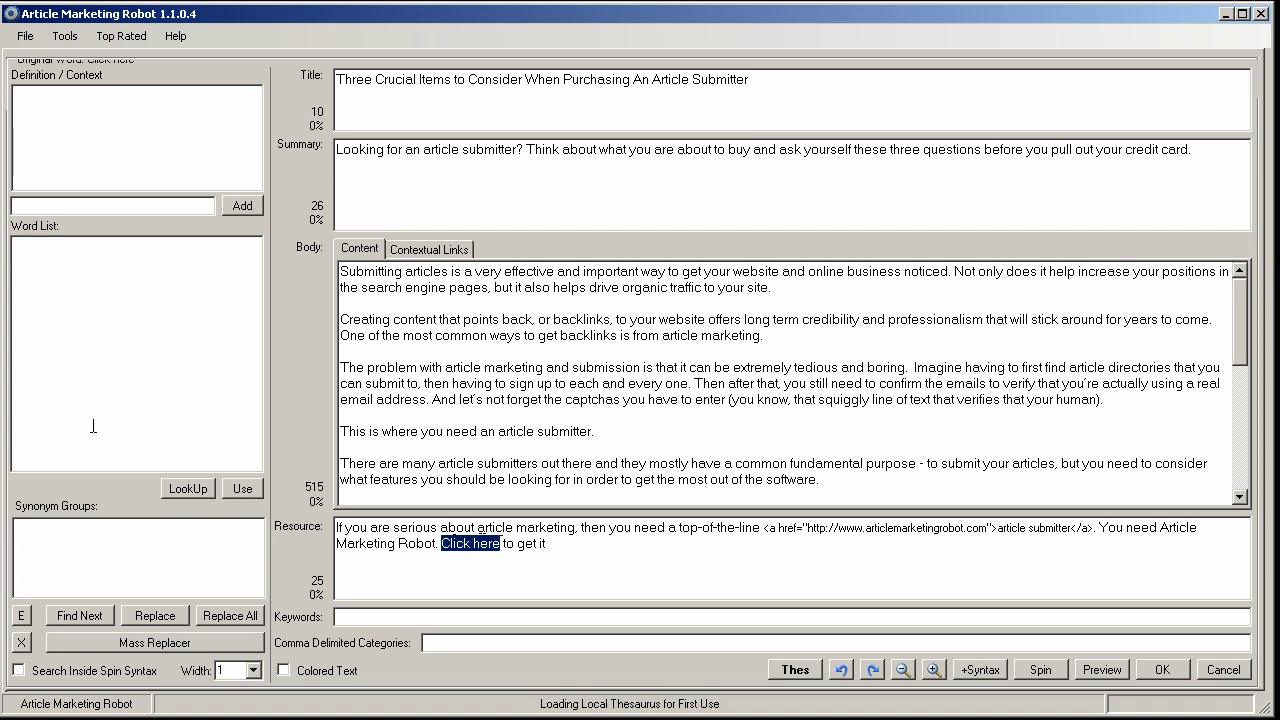
key(ctrl+v)
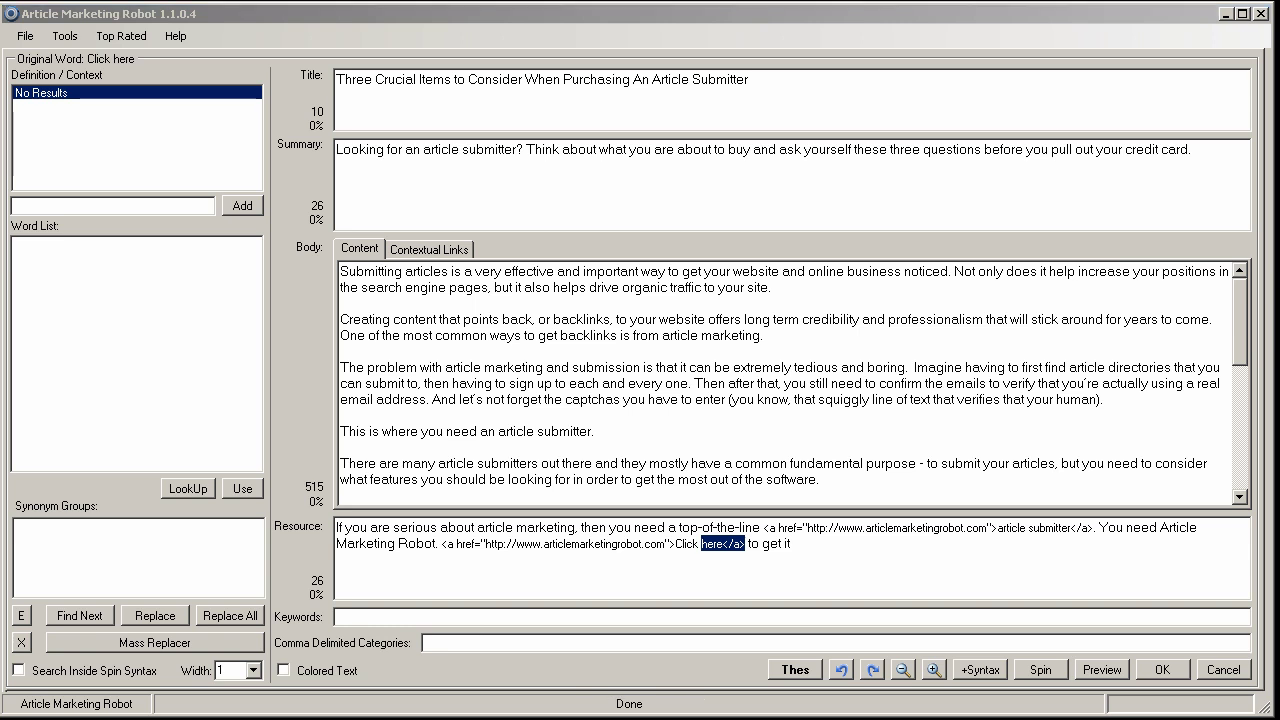
Enter the keywords 'article submitter, internet marketing'
click(483, 617)
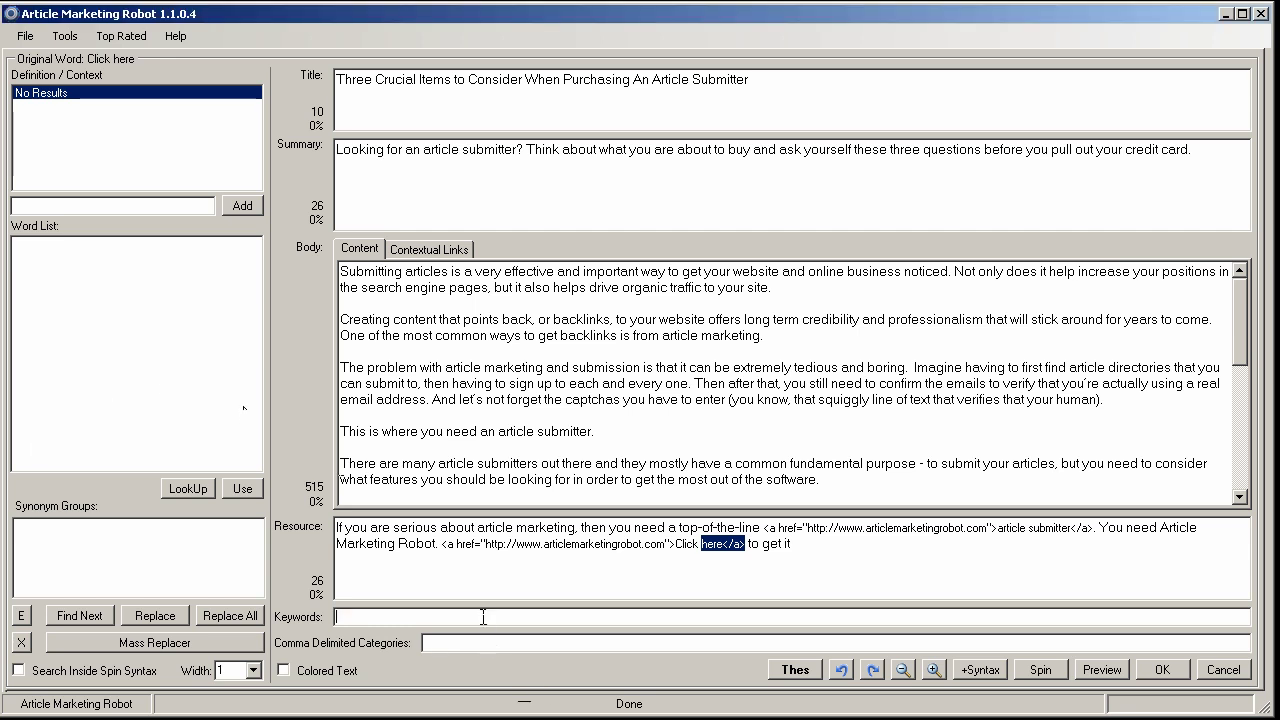
text(article submitter, internet marketing)
key(Tab)
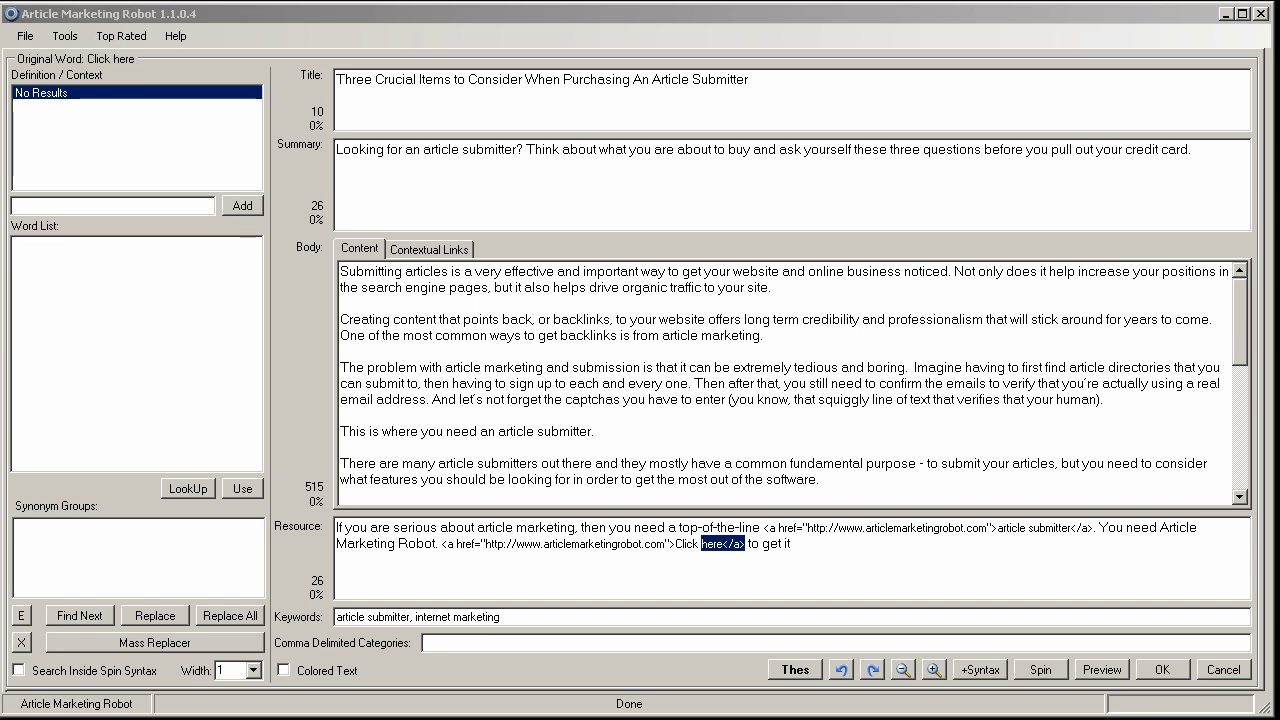
Paste the comma-separated category list and correct the misspelled 'internt' to 'internet'
click(666, 642)
click(452, 645)
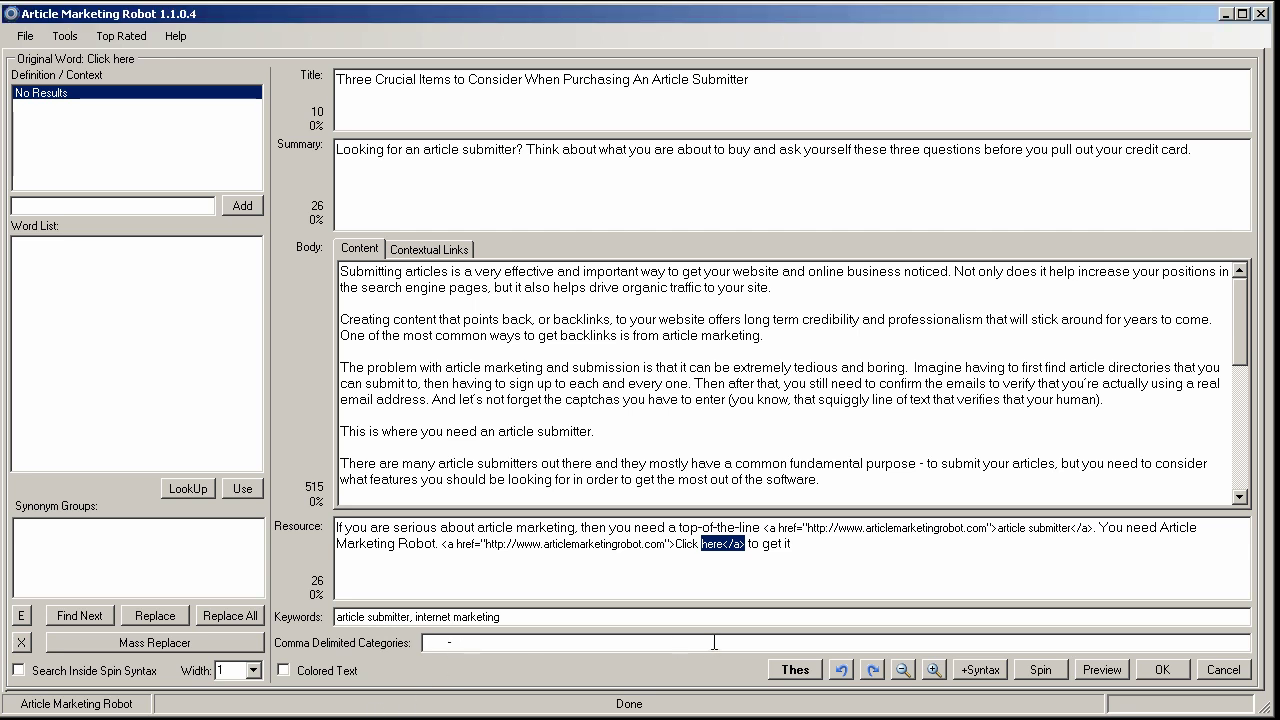
text(article submitter, article marketing, internet marketing, marketing, seo, search, internt, business, money, employ, hobby, misc)
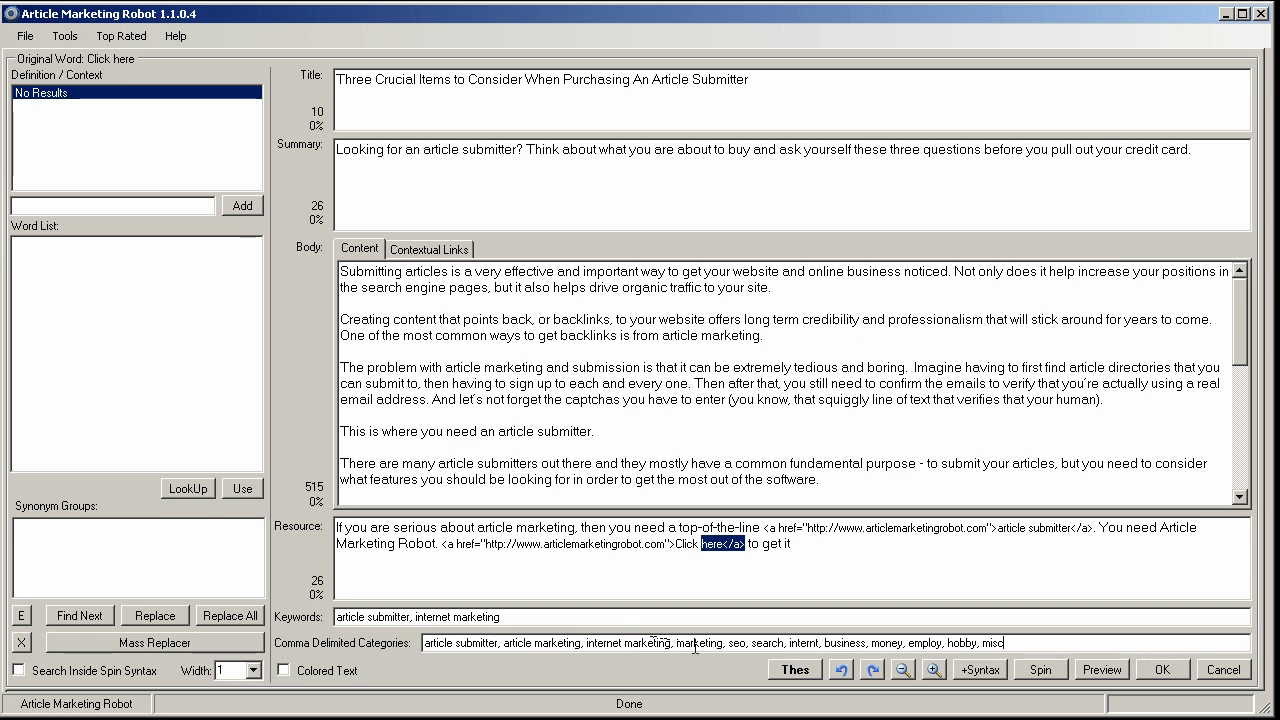
double_click(805, 643)
text(internet)
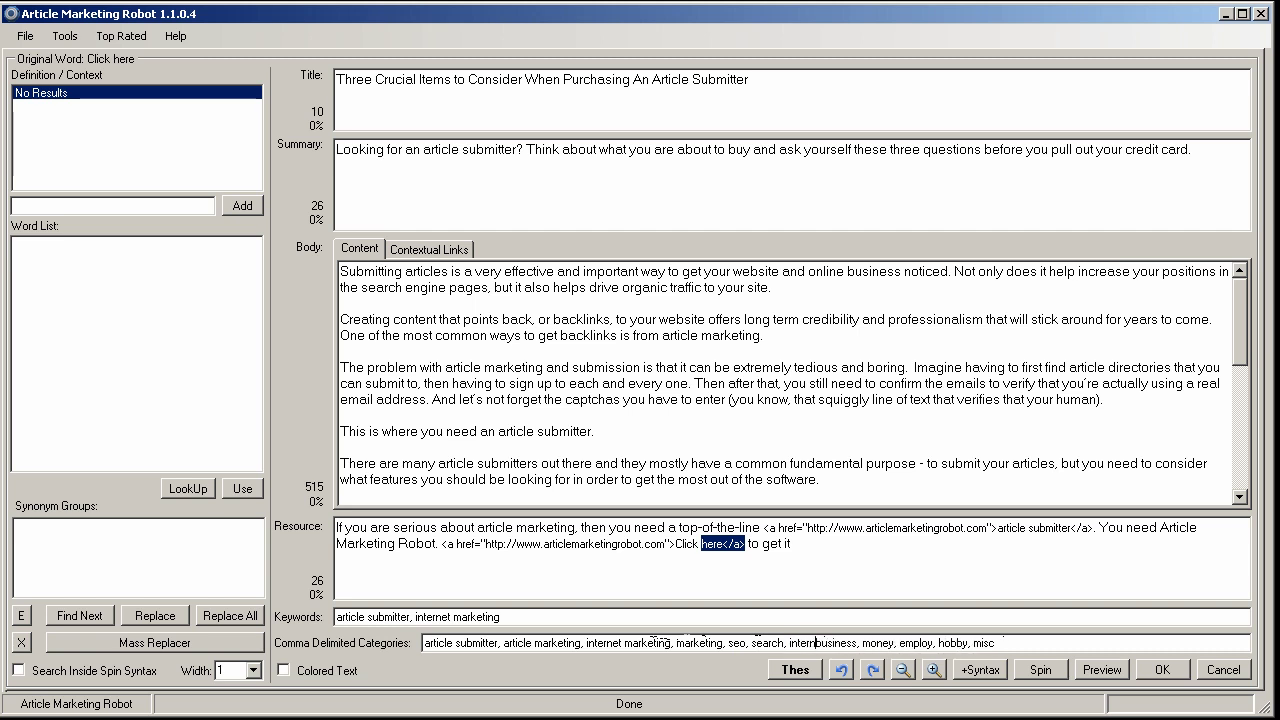
text(,)
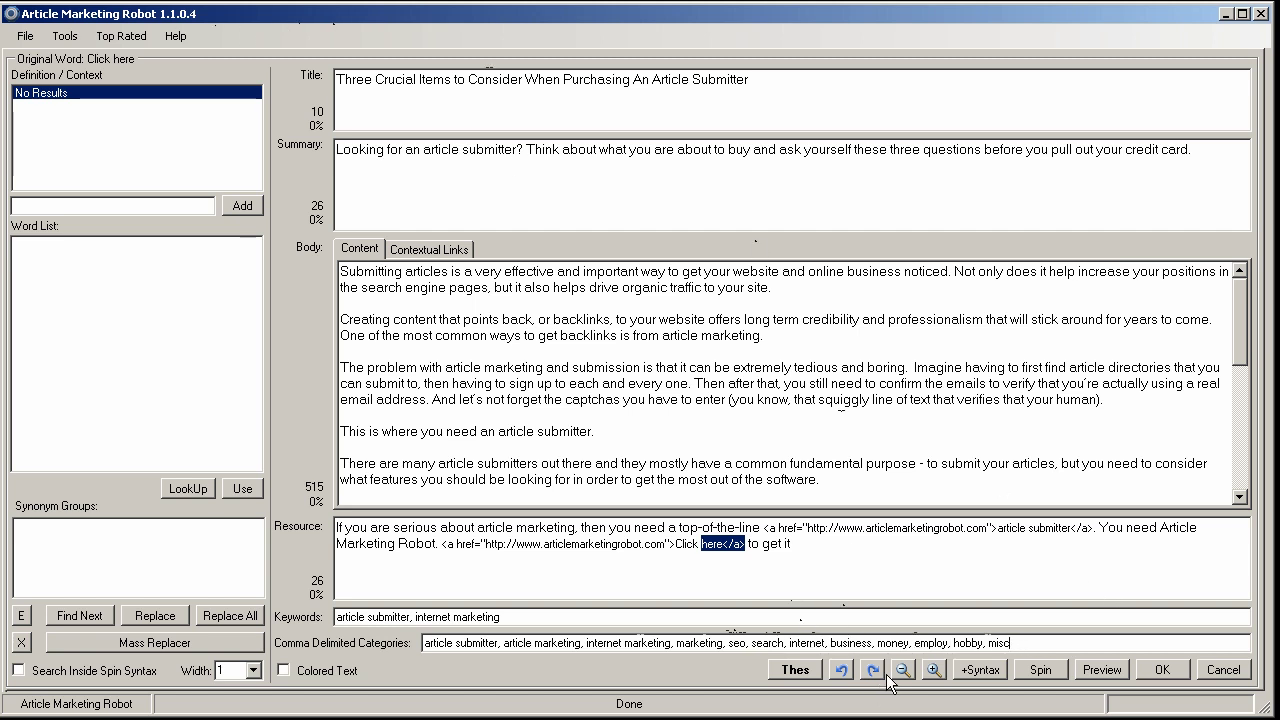
In the Firefox preview, test the article submitter and 'Click here' resource links, returning after each
drag(612, 643, 428, 645)
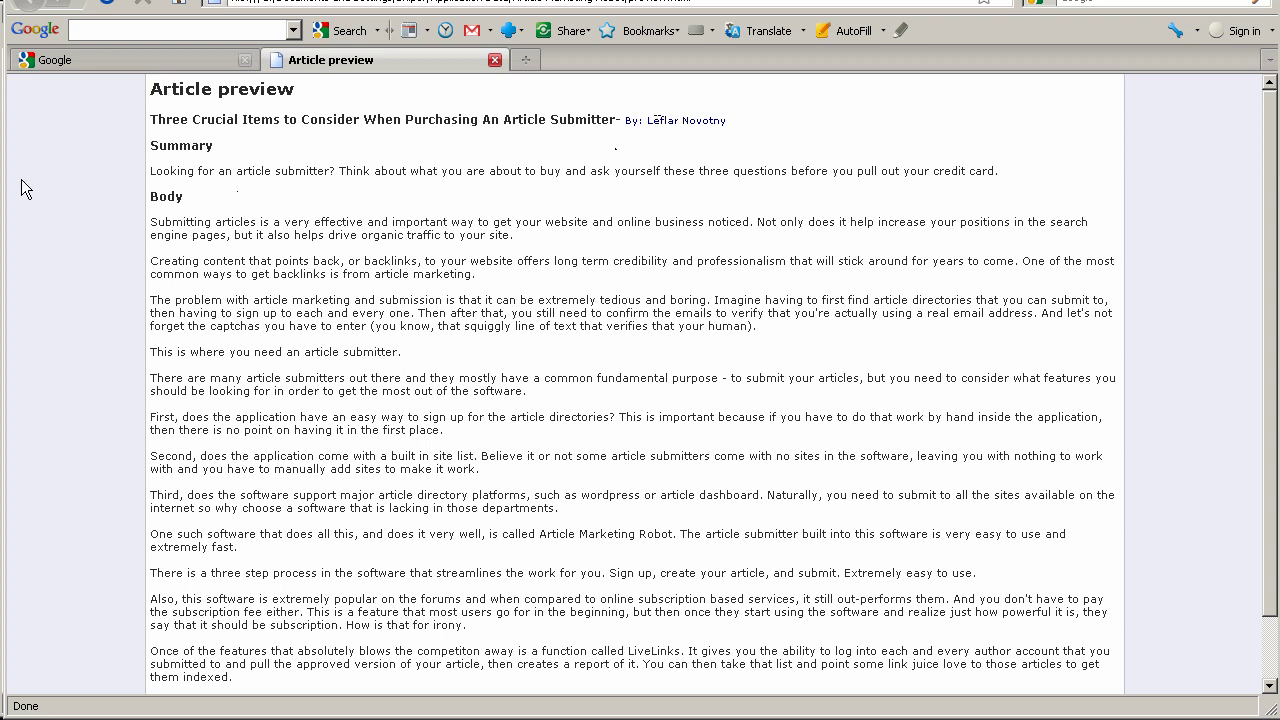
scroll(565, 355, down, 2)
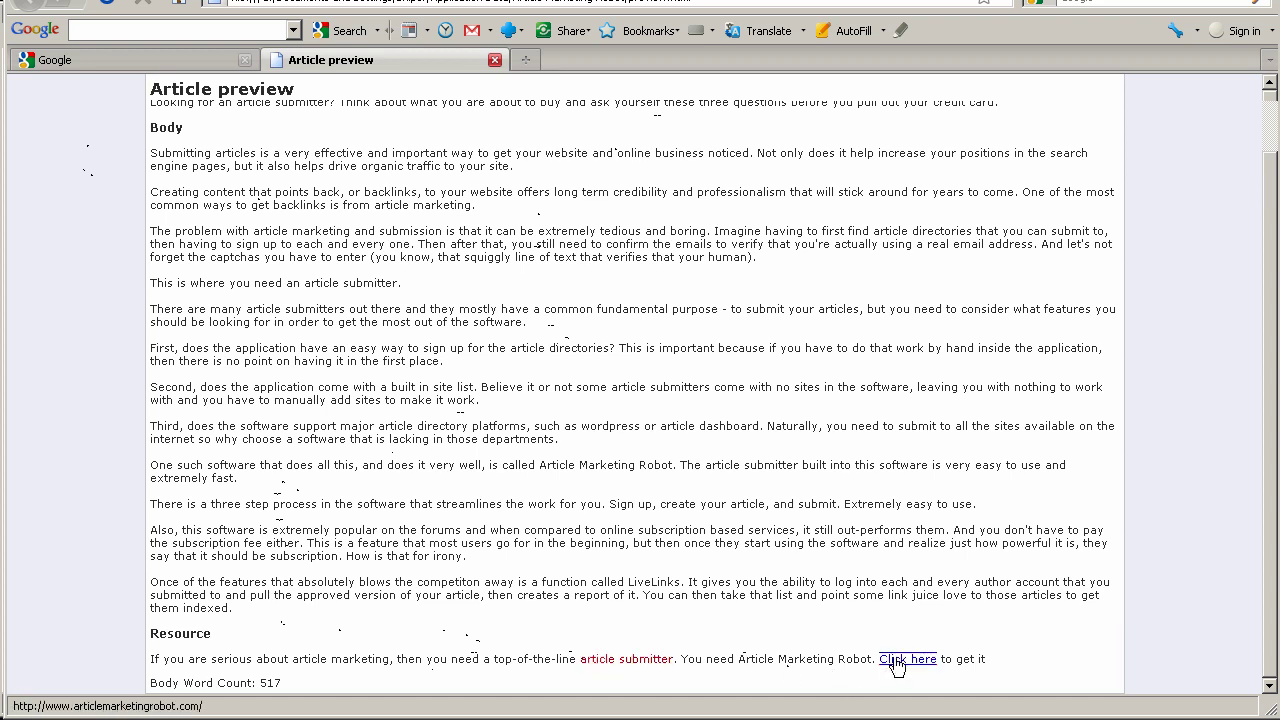
click(628, 661)
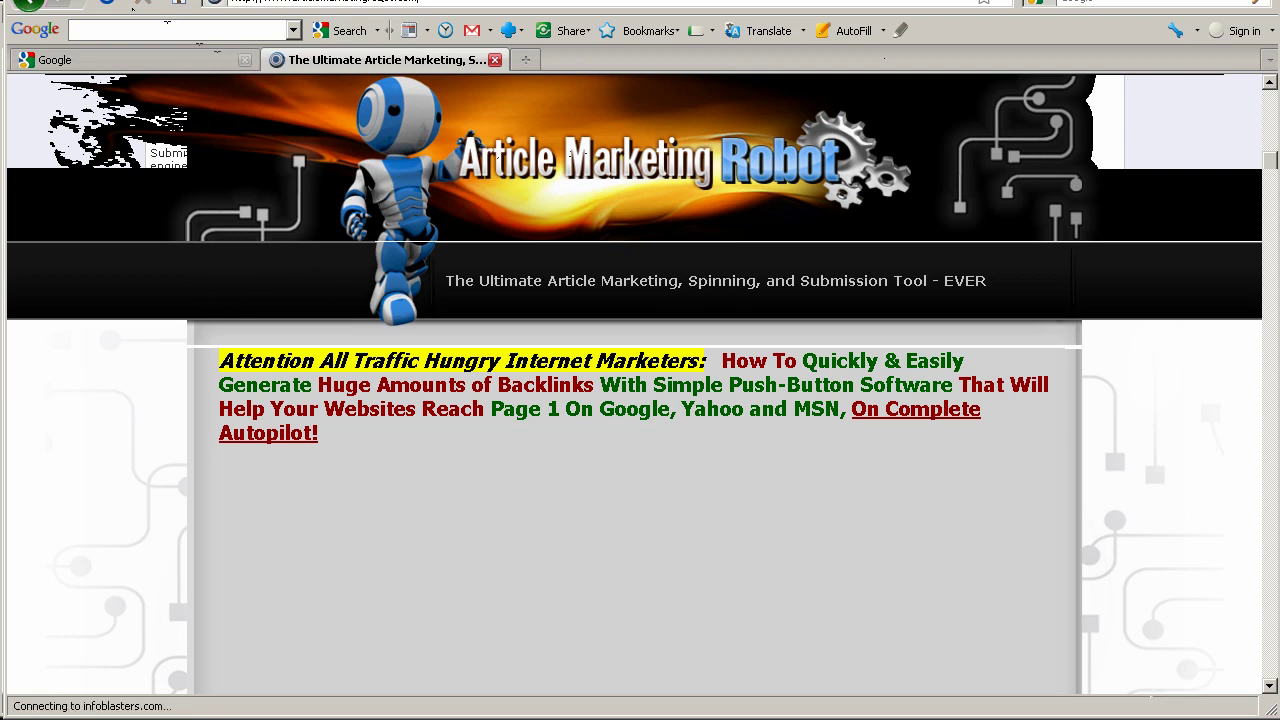
key(alt+Left)
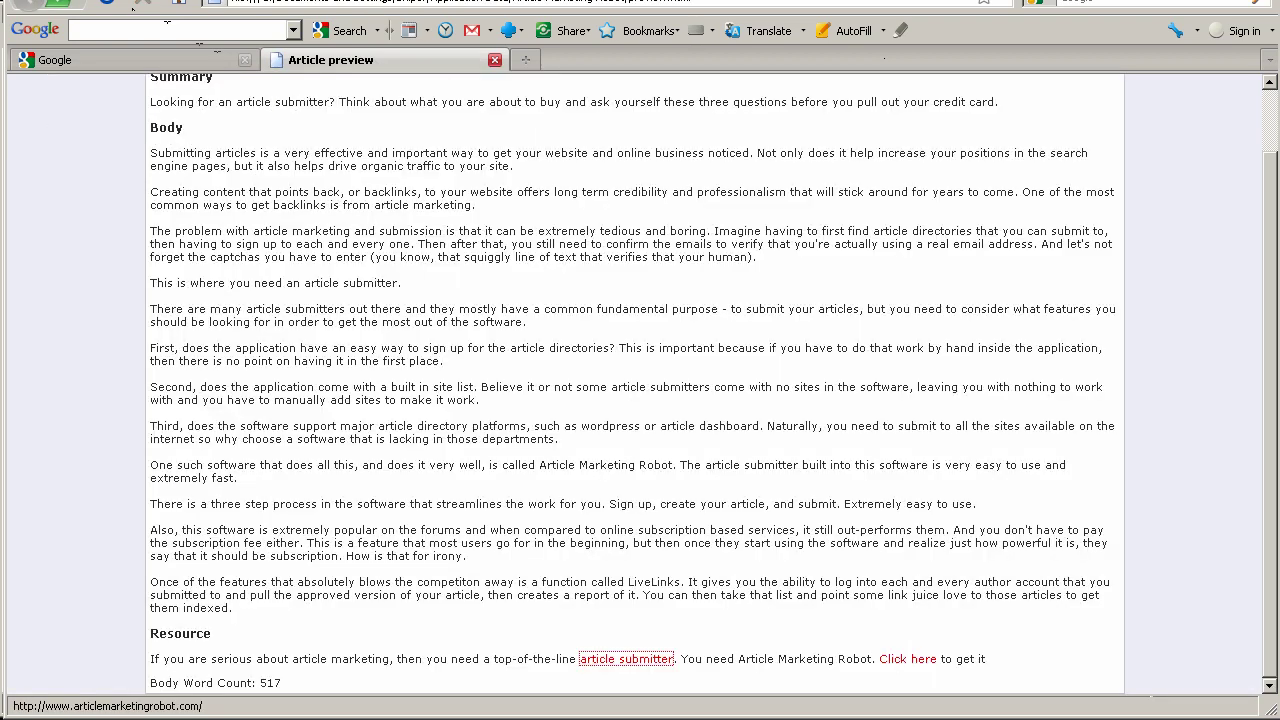
click(905, 660)
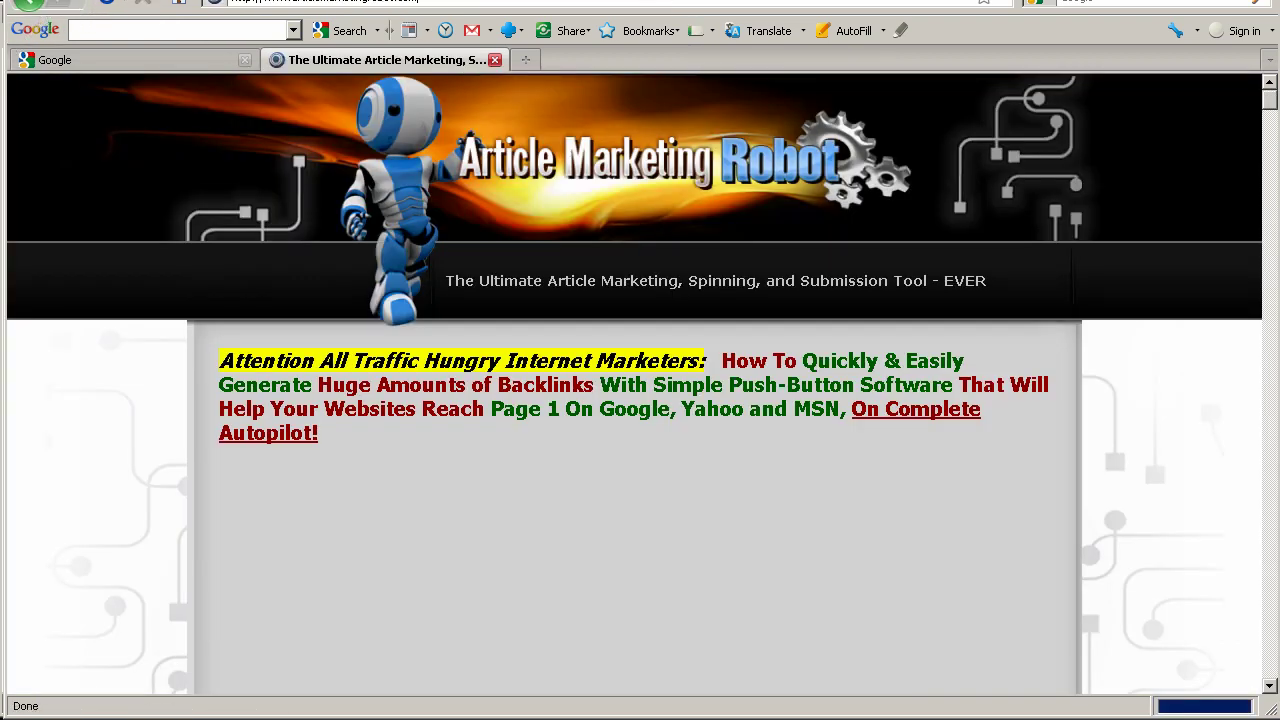
key(alt+Left)
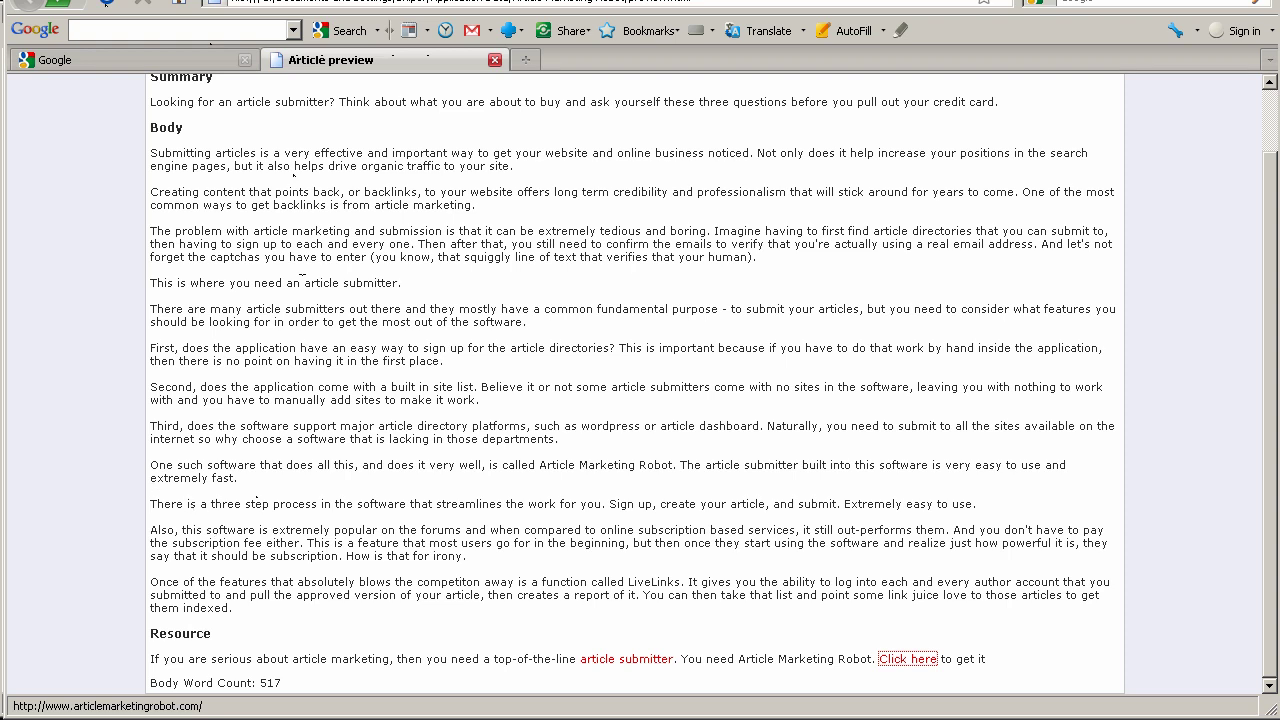
Save the article from the editor so it appears under Default on the dashboard
key(alt+Tab)
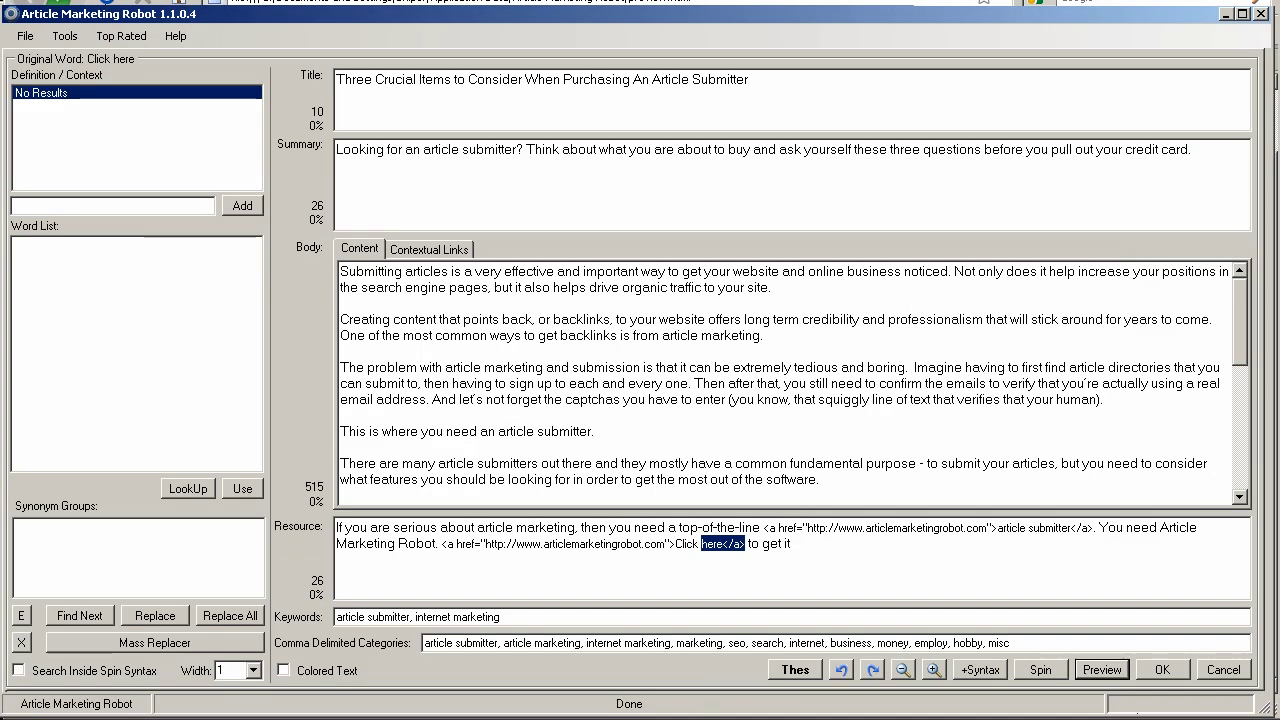
click(1164, 672)
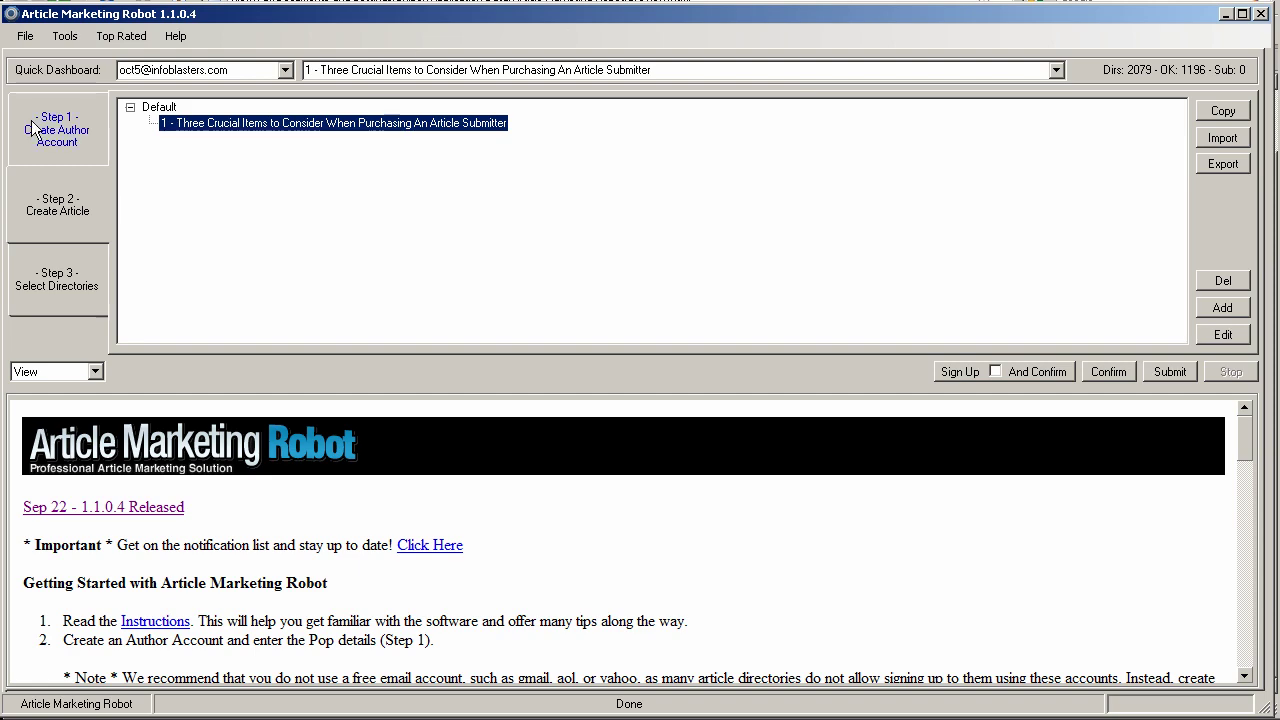
Reopen the saved article for editing and scroll down to the resource box
click(1215, 336)
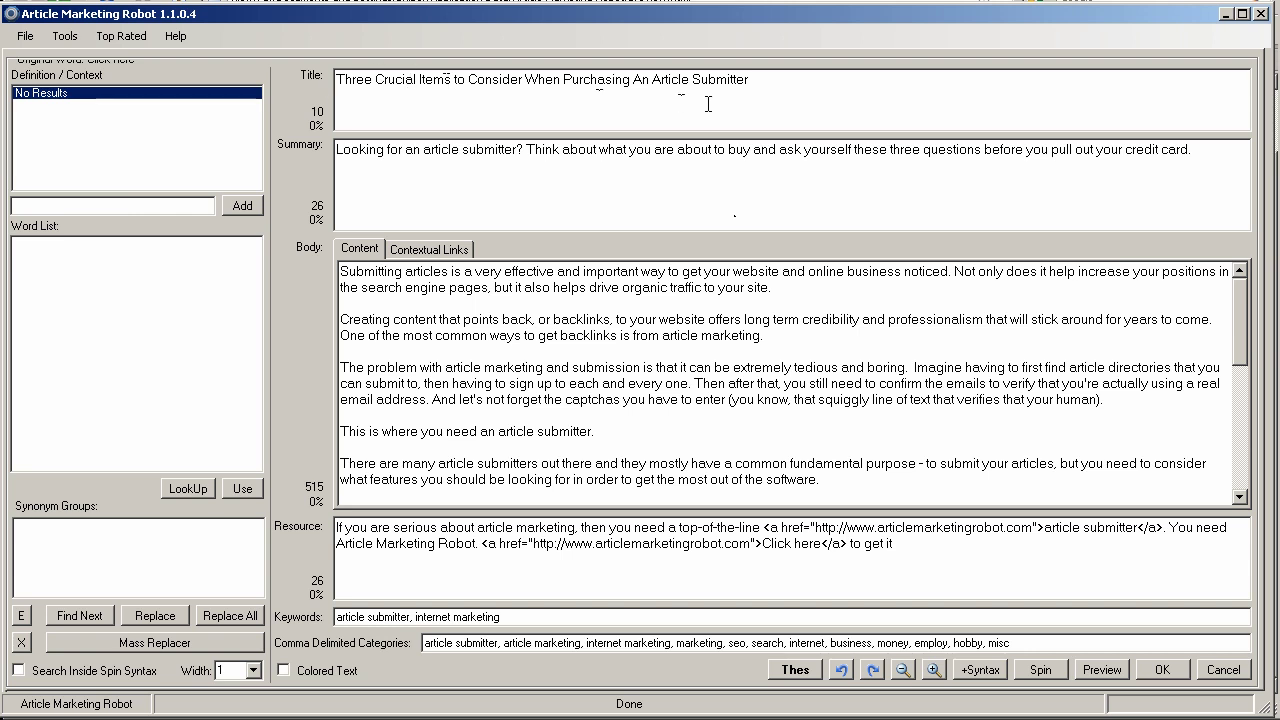
drag(1212, 165, 409, 166)
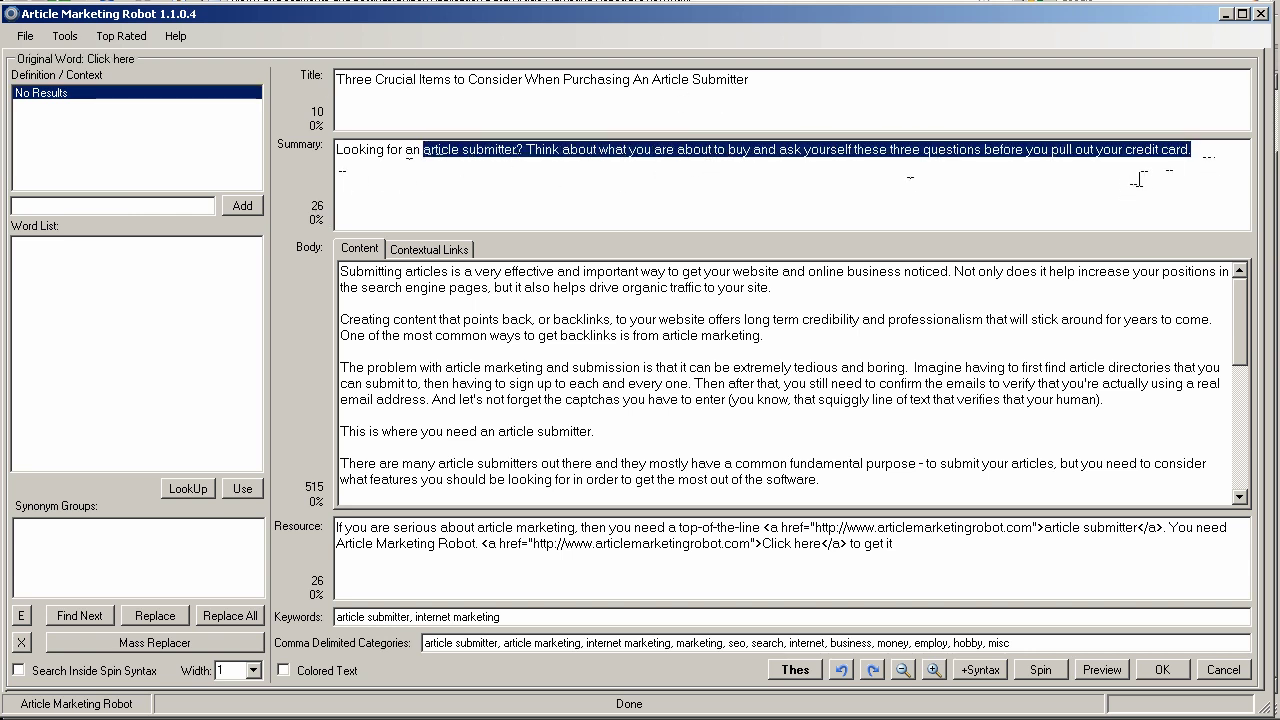
click(350, 177)
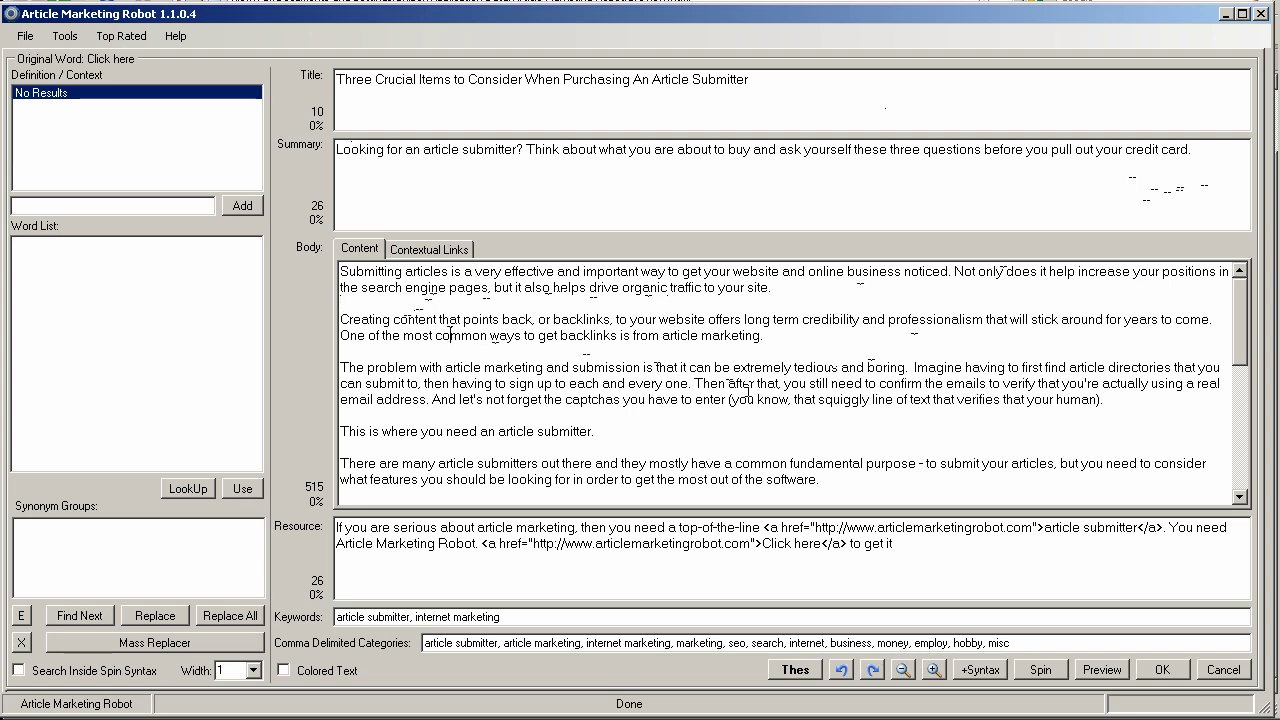
scroll(740, 400, down, 8)
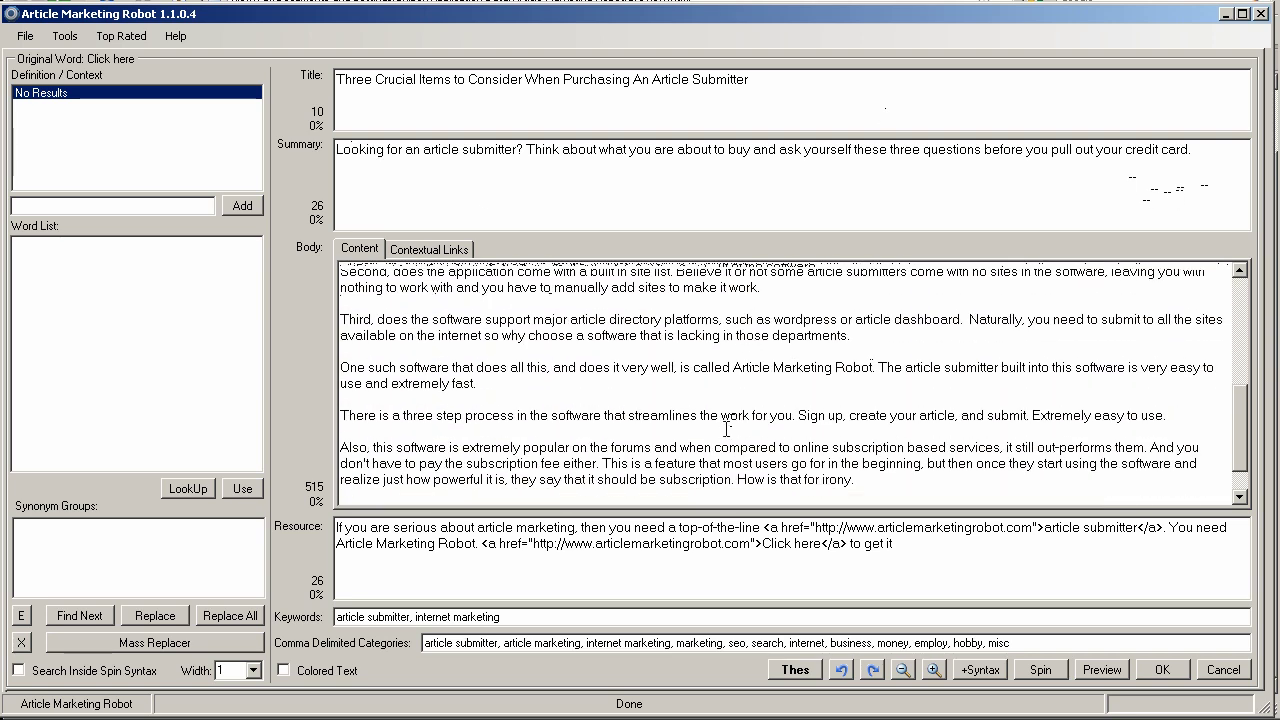
scroll(727, 428, down, 1)
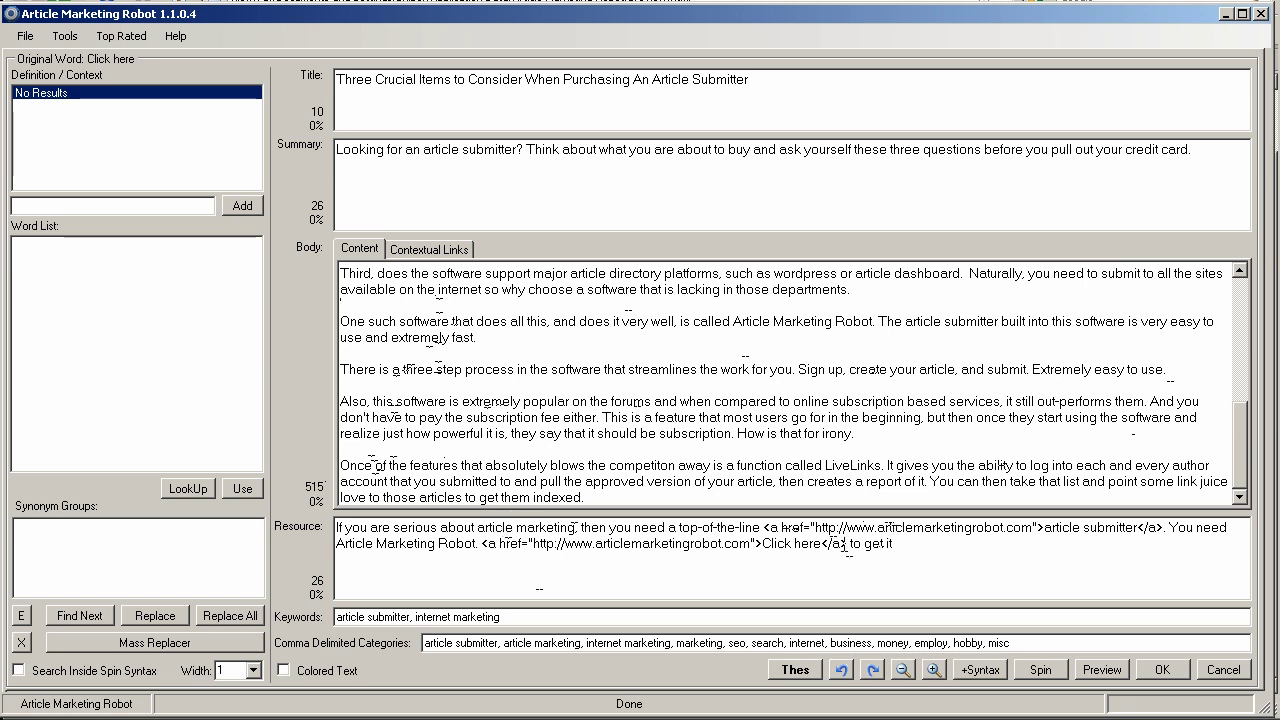
Add a period after 'to get it' in the resource text, then save and select the article
drag(913, 546, 488, 543)
click(989, 553)
text(.)
click(1162, 669)
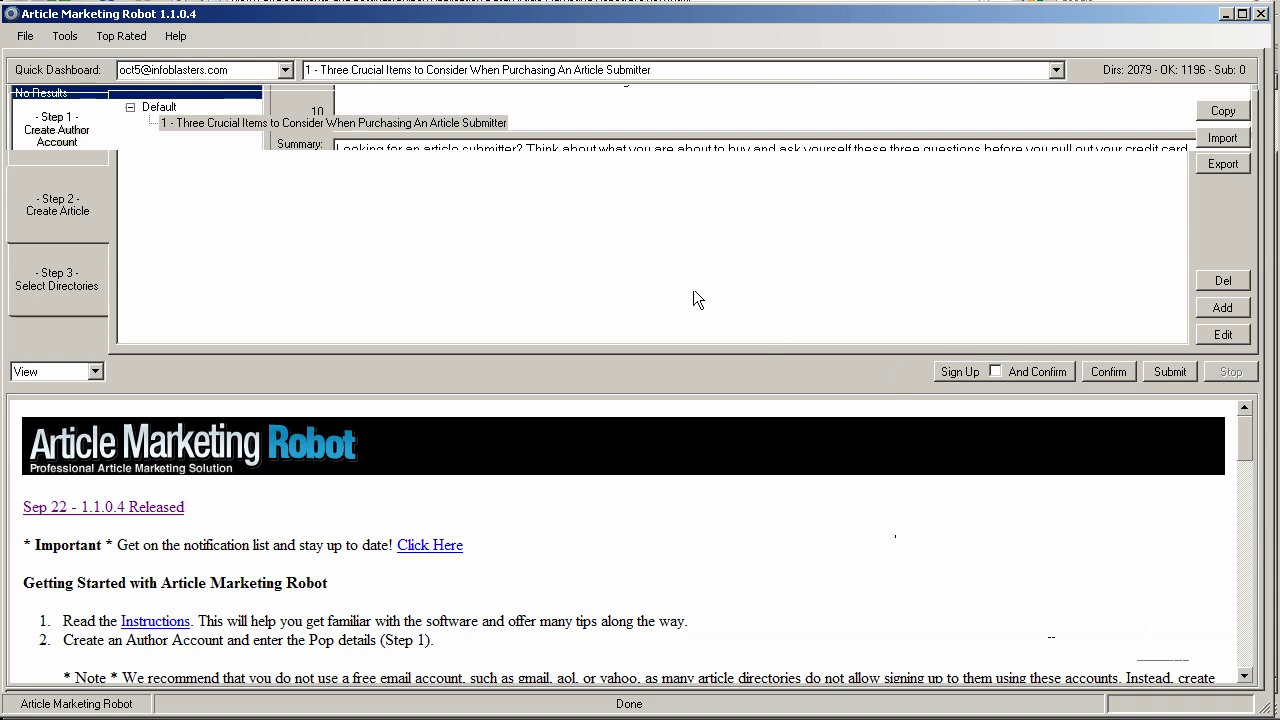
click(405, 126)
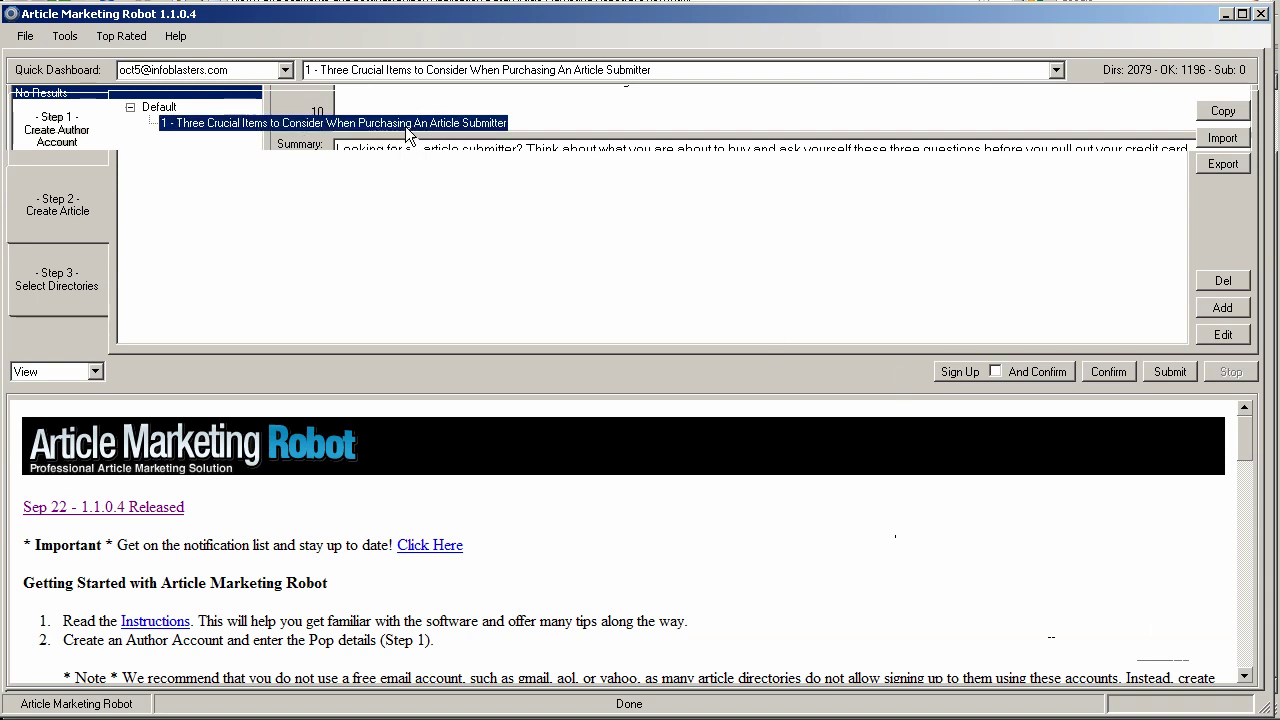